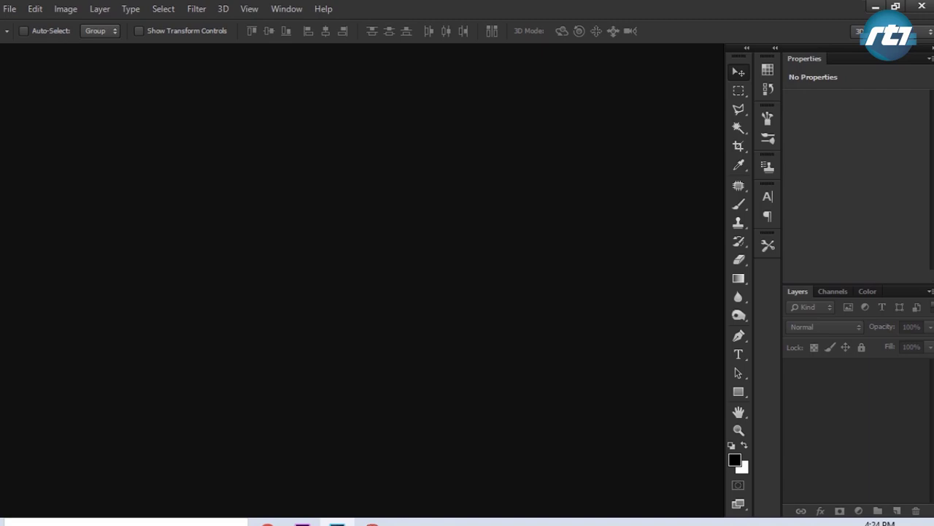
Create a new 3508 × 2362 px document at 300 ppi.
{"action": "left_click", "coordinate": [9, 9]}
{"action": "left_click", "coordinate": [24, 24]}
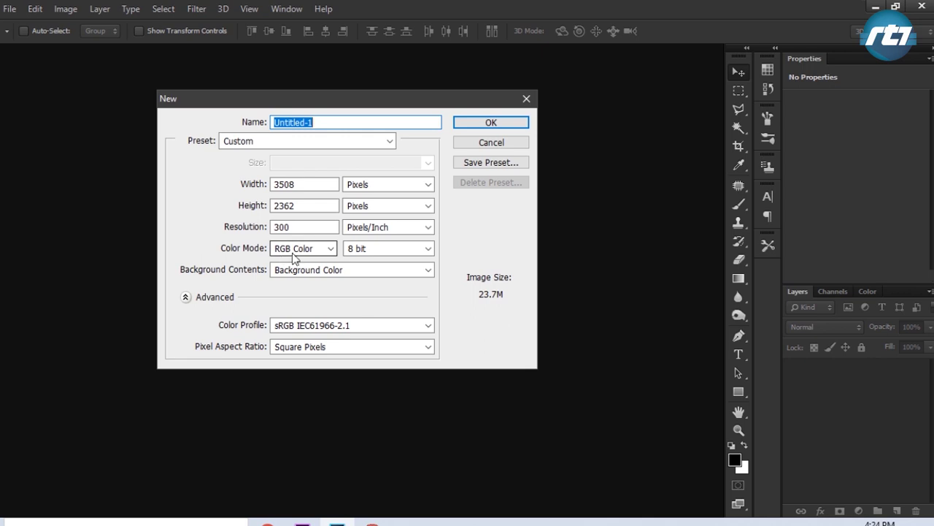
{"action": "left_click", "coordinate": [465, 126]}
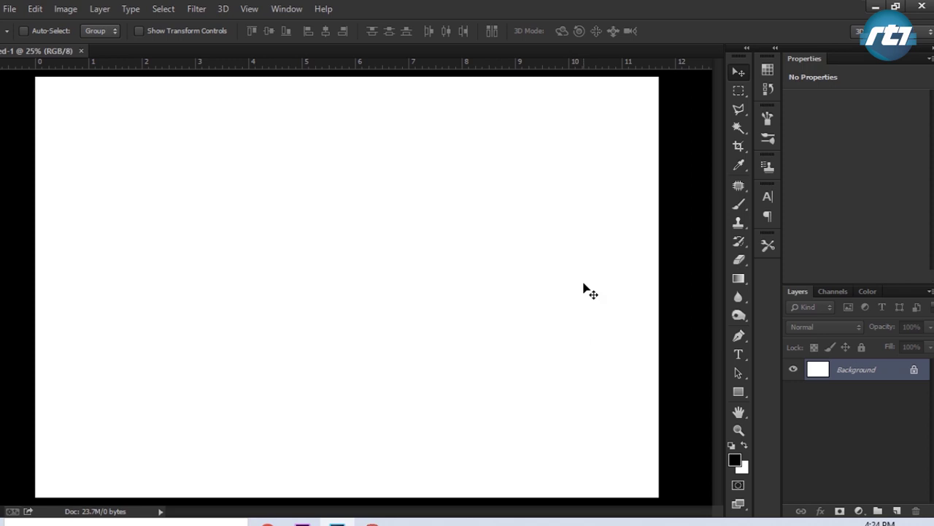
Fill the white canvas with solid black using the Paint Bucket.
{"action": "left_click", "coordinate": [738, 278]}
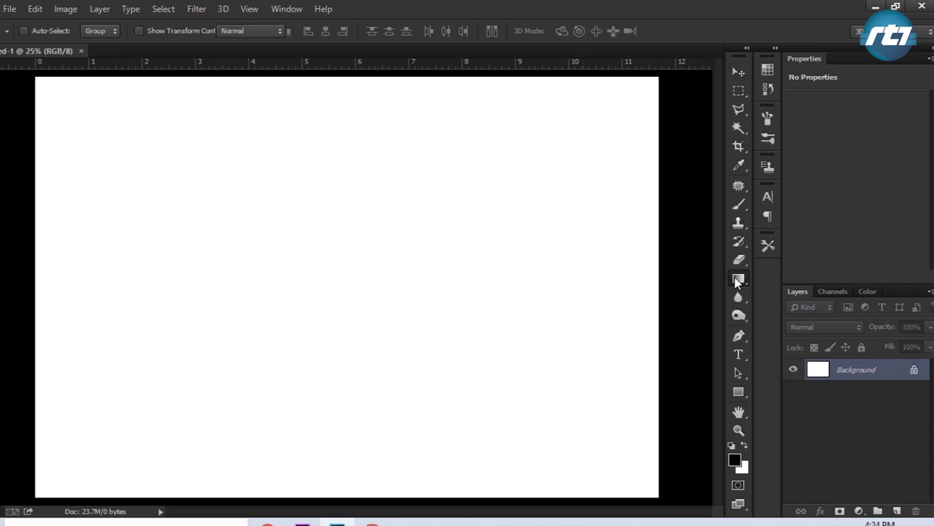
{"action": "left_click", "coordinate": [763, 289]}
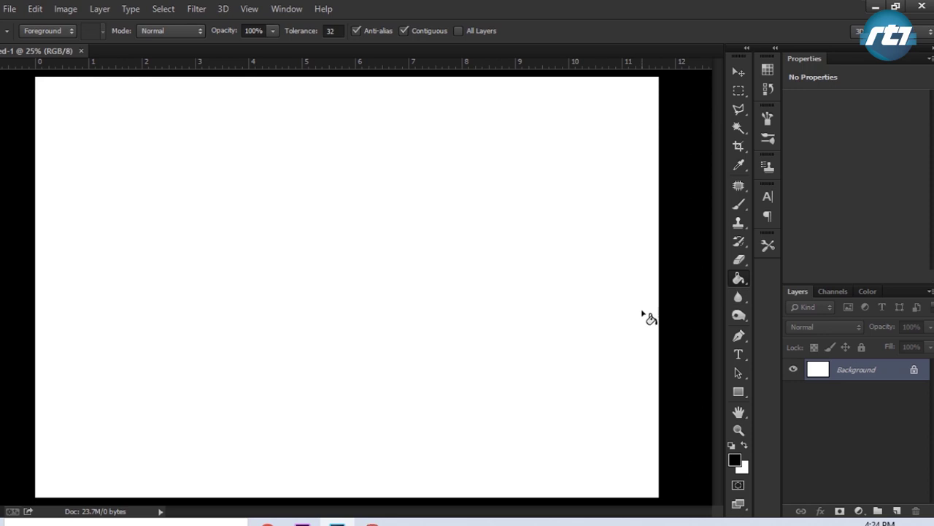
{"action": "key", "text": "alt"}
{"action": "left_click", "coordinate": [645, 308]}
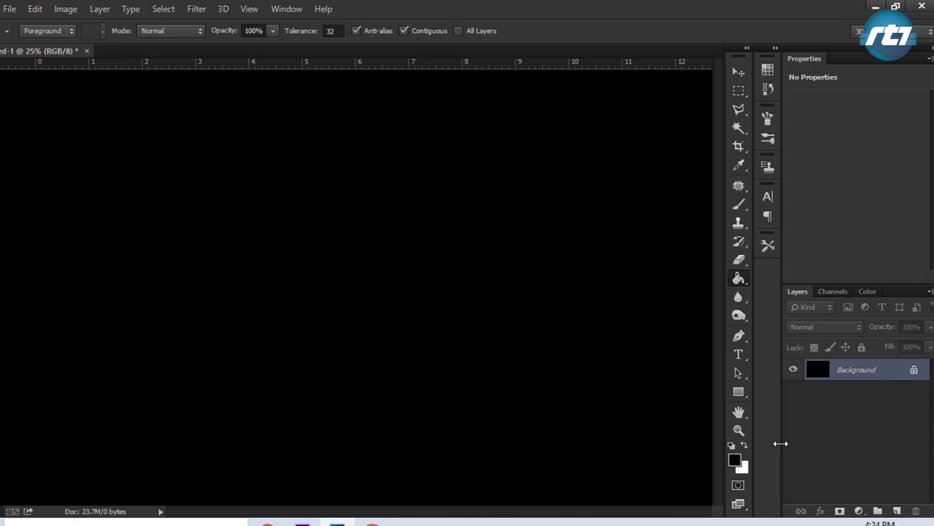
Type 'FROZEN RITURAJ' on the canvas as a white Impact text line.
{"action": "left_click", "coordinate": [736, 355]}
{"action": "left_click", "coordinate": [224, 279]}
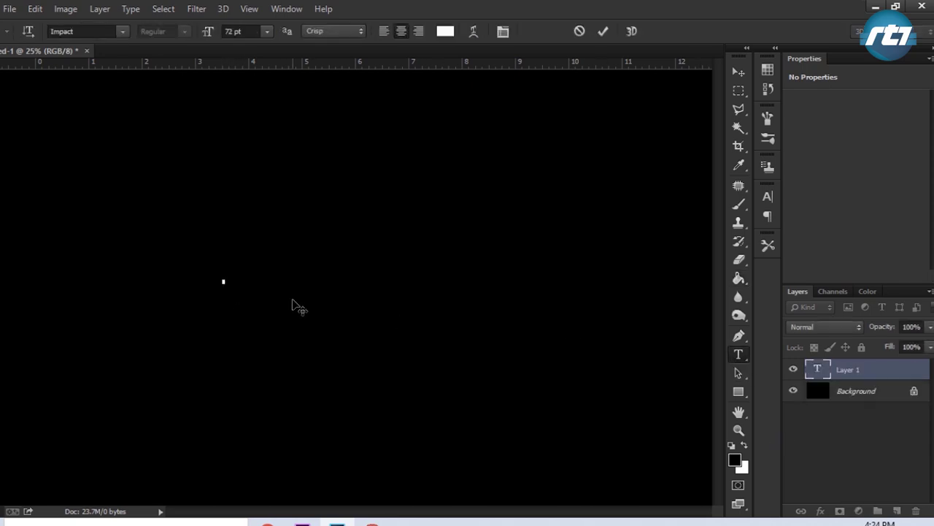
{"action": "type", "text": "FR"}
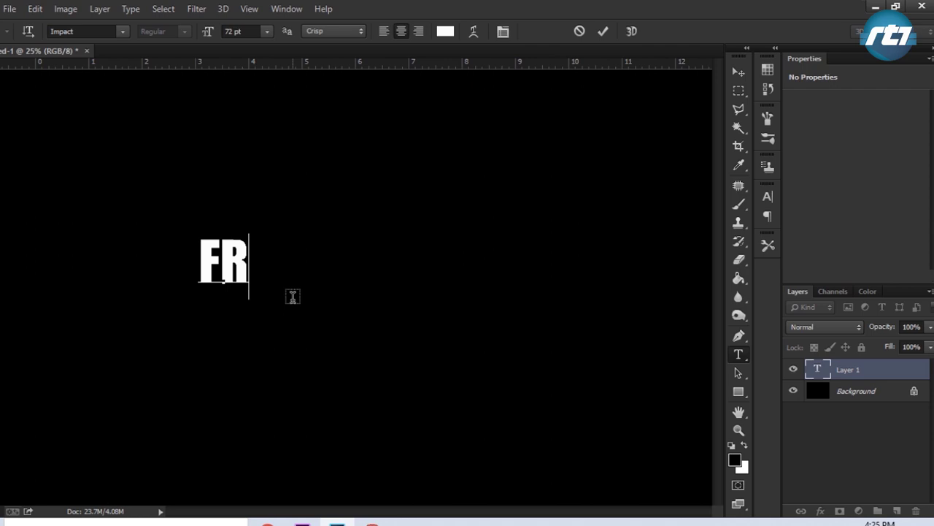
{"action": "type", "text": "OZEN RITURAJ"}
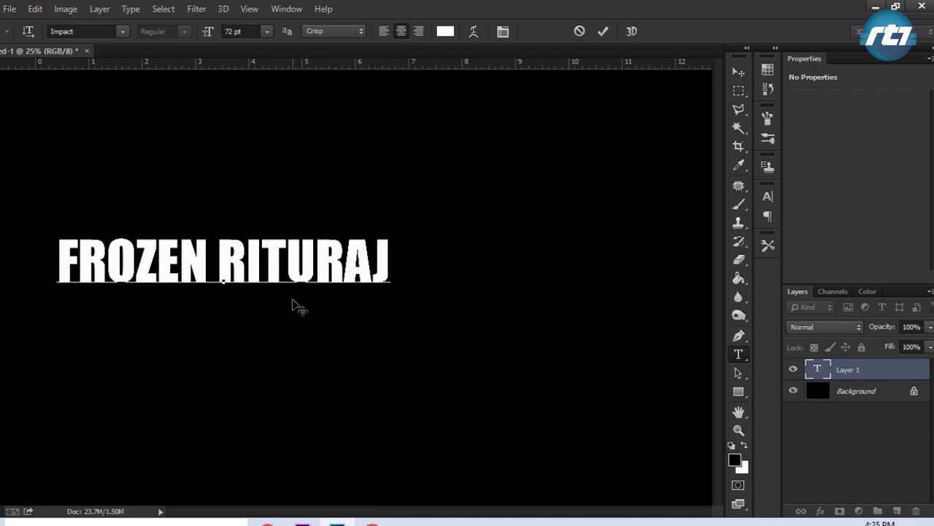
Move the text toward the centre, scale it to about 138%, and stretch it to 147% wide.
{"action": "left_click", "coordinate": [739, 72]}
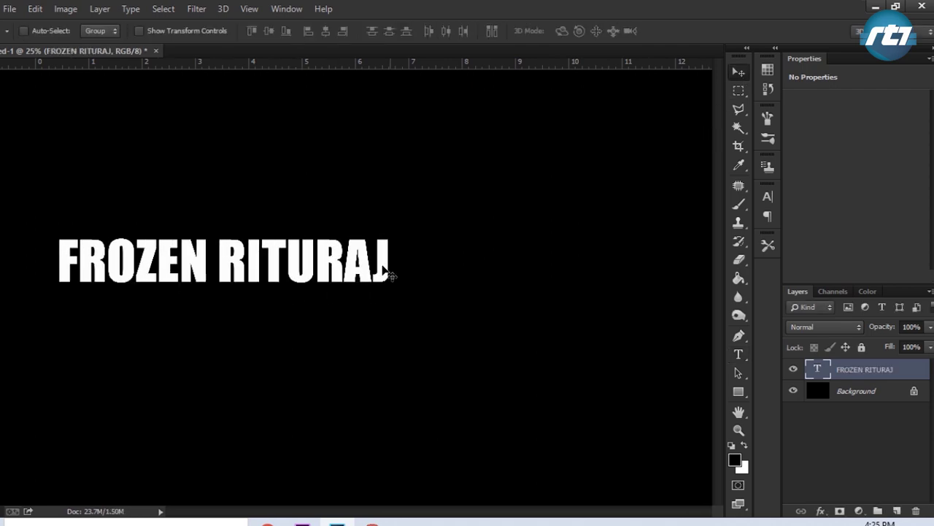
{"action": "left_click_drag", "start_coordinate": [392, 276], "coordinate": [482, 286]}
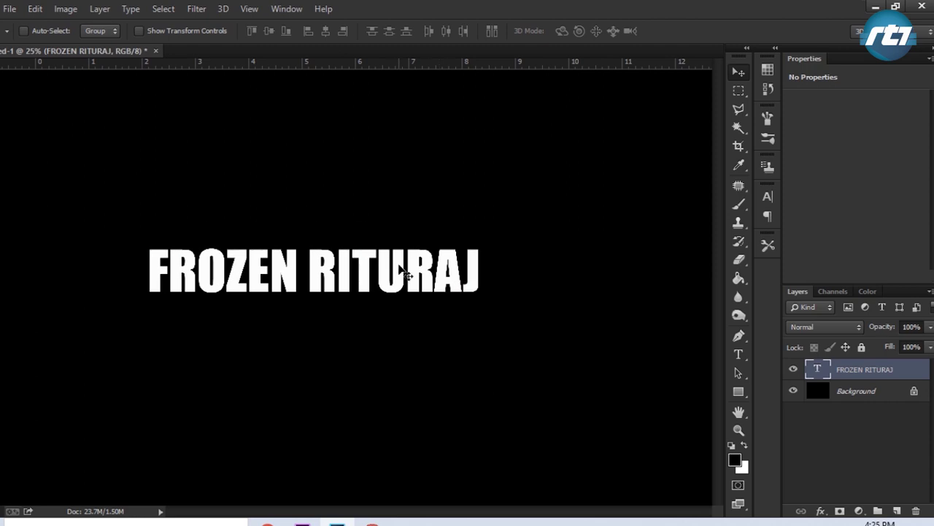
{"action": "key", "text": "ctrl+t"}
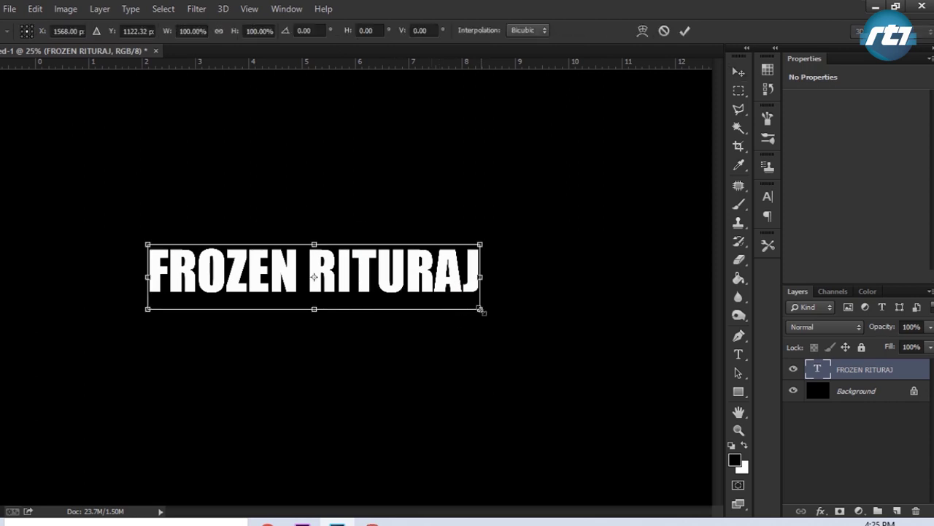
{"action": "left_click_drag", "start_coordinate": [476, 305], "coordinate": [612, 325]}
{"action": "left_click_drag", "start_coordinate": [607, 288], "coordinate": [547, 296]}
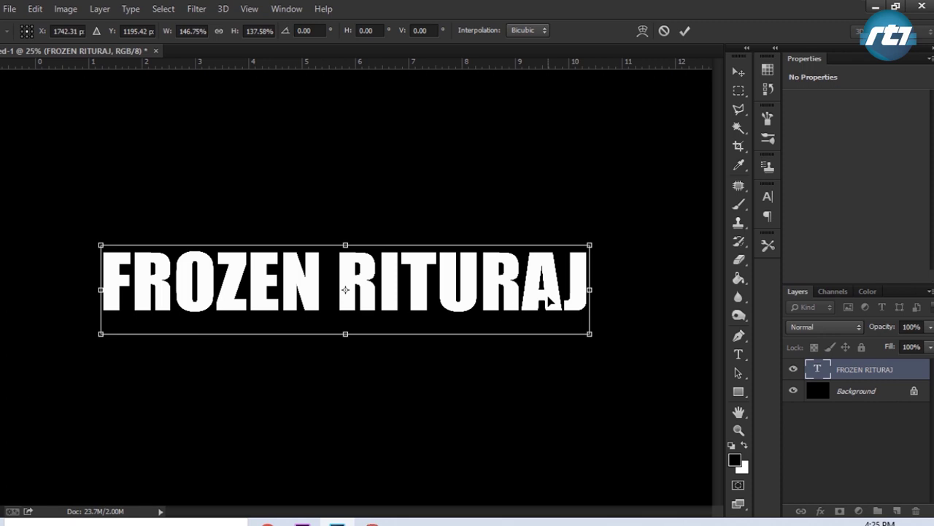
{"action": "key", "text": "Return"}
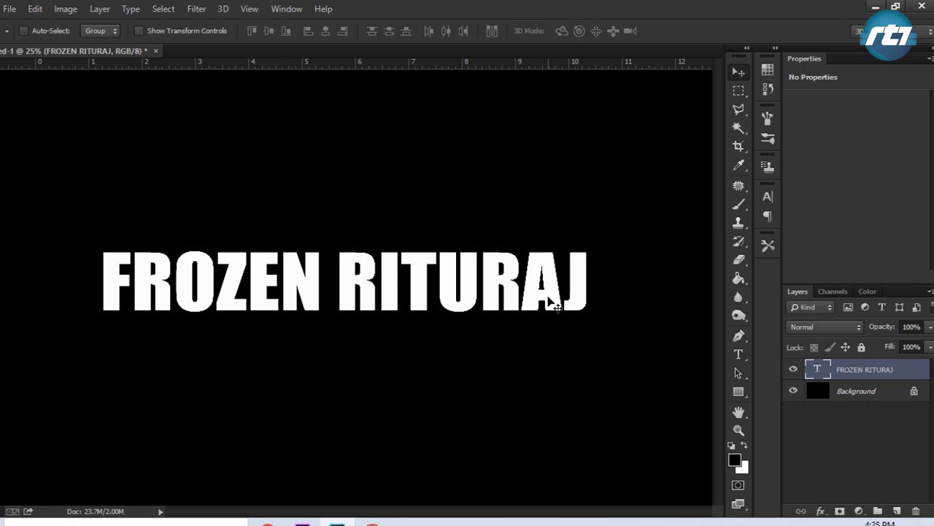
Centre the text with the Background hidden, show it again, and merge down with Ctrl+E.
{"action": "left_click", "coordinate": [793, 392]}
{"action": "left_click_drag", "start_coordinate": [538, 315], "coordinate": [541, 292]}
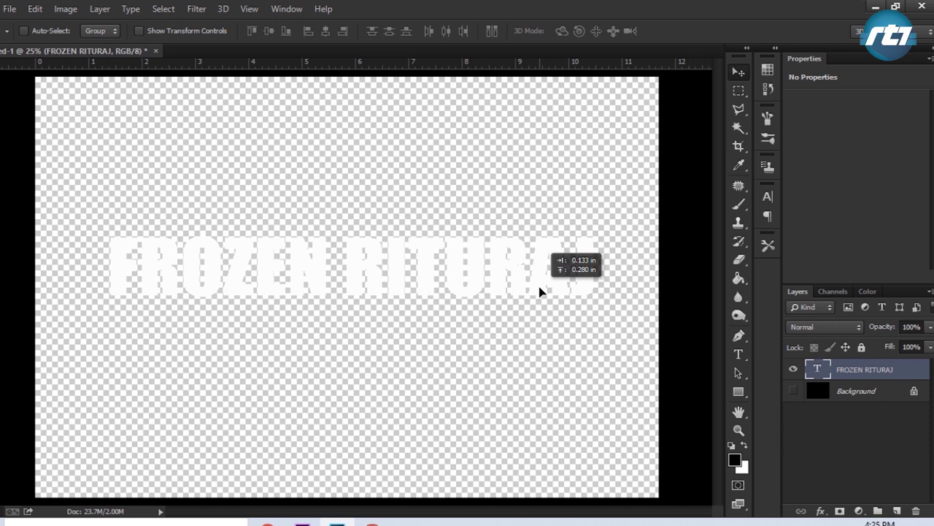
{"action": "left_click_drag", "start_coordinate": [540, 291], "coordinate": [540, 292]}
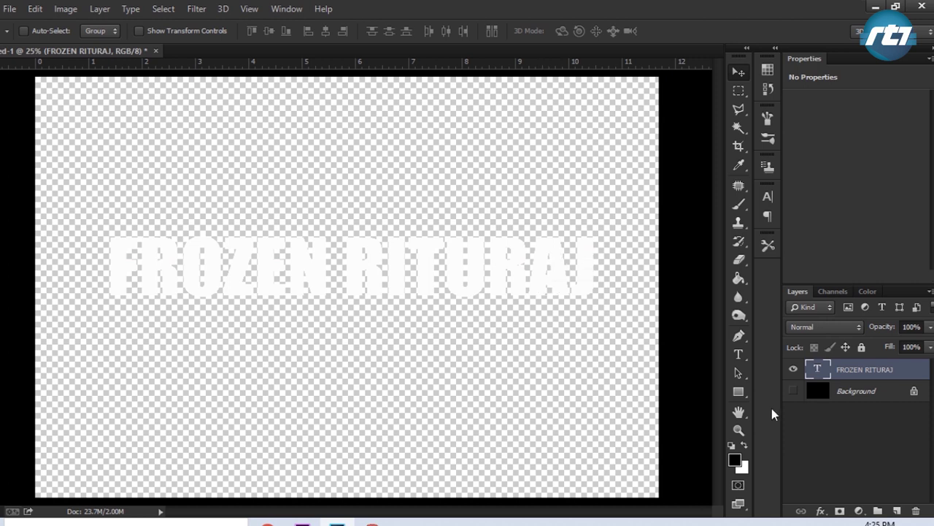
{"action": "left_click", "coordinate": [794, 392]}
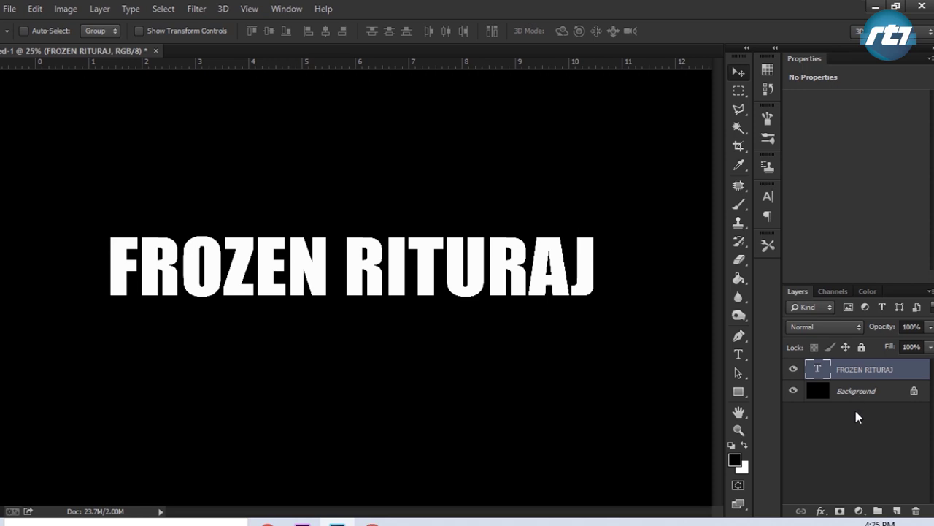
{"action": "key", "text": "ctrl+e"}
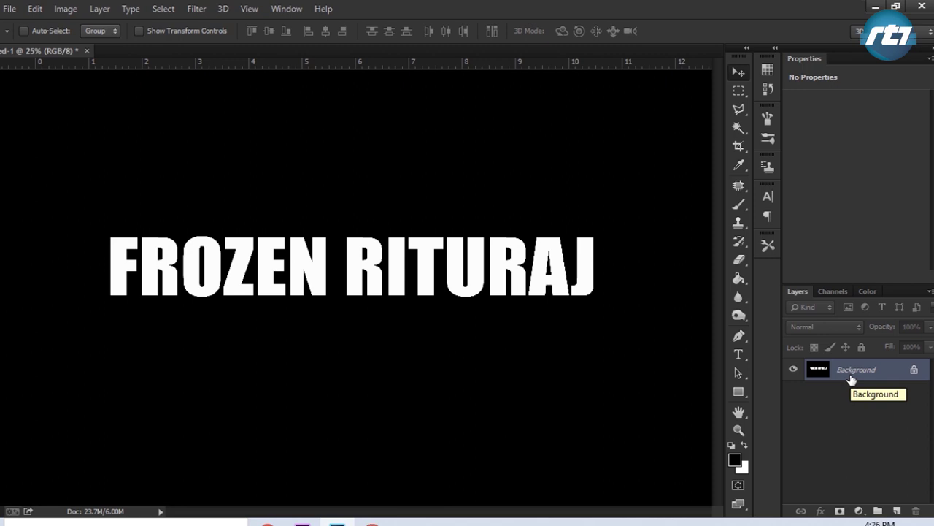
Apply Pixelate > Crystallize with cell size 6 to the FROZEN RITURAJ lettering.
{"action": "left_click", "coordinate": [199, 10]}
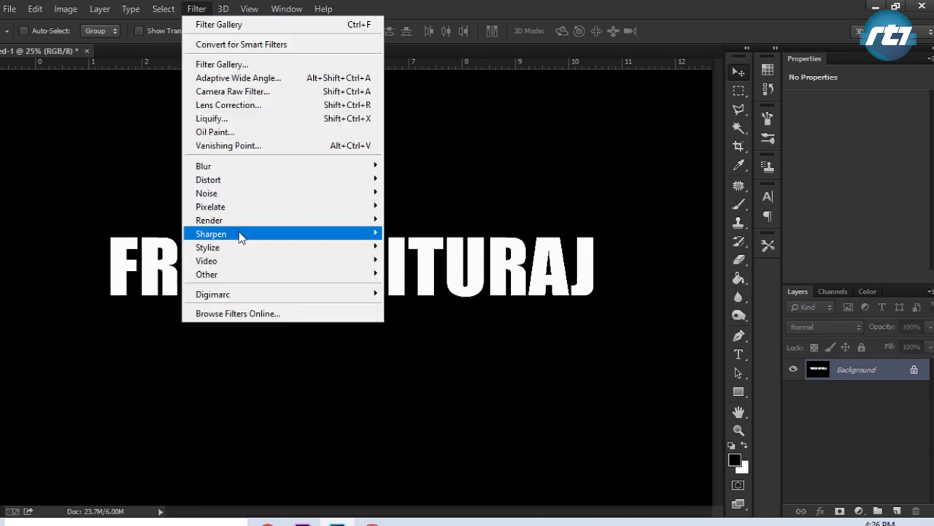
{"action": "mouse_move", "coordinate": [261, 211]}
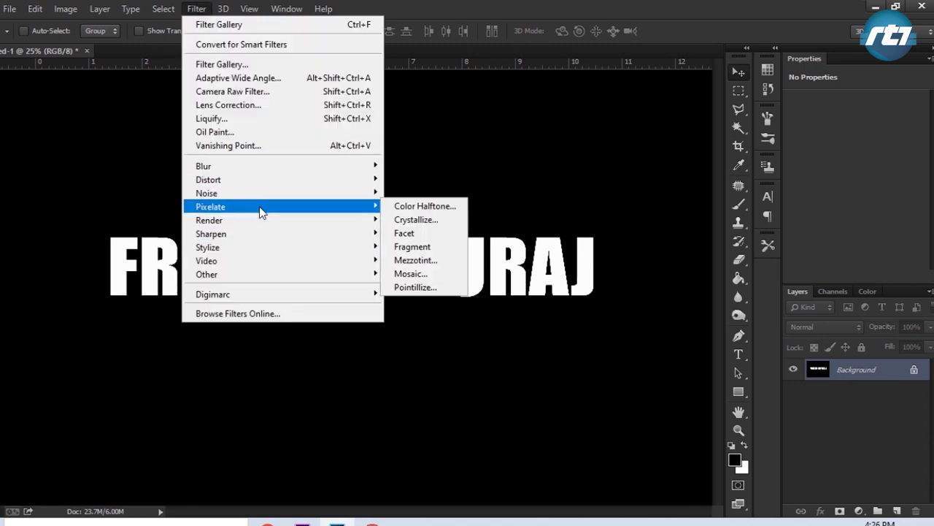
{"action": "left_click", "coordinate": [416, 220]}
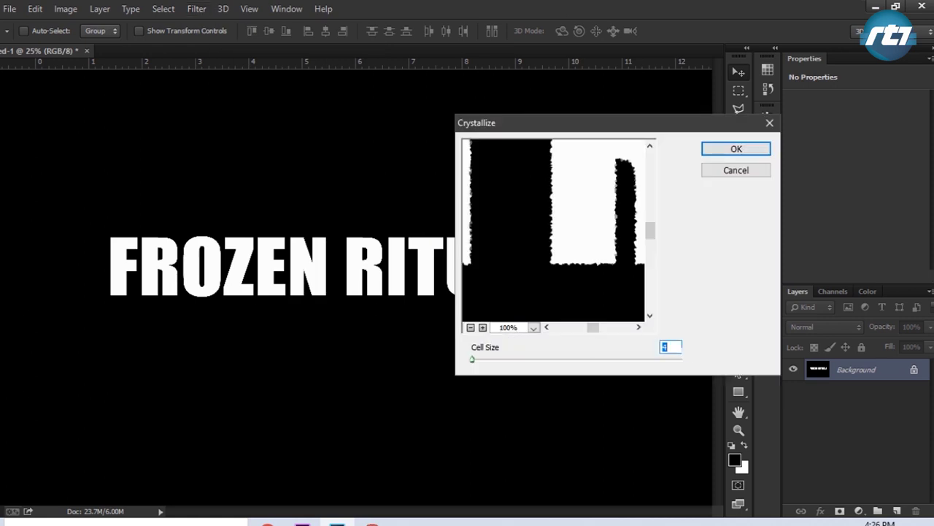
{"action": "type", "text": "6"}
{"action": "left_click", "coordinate": [723, 154]}
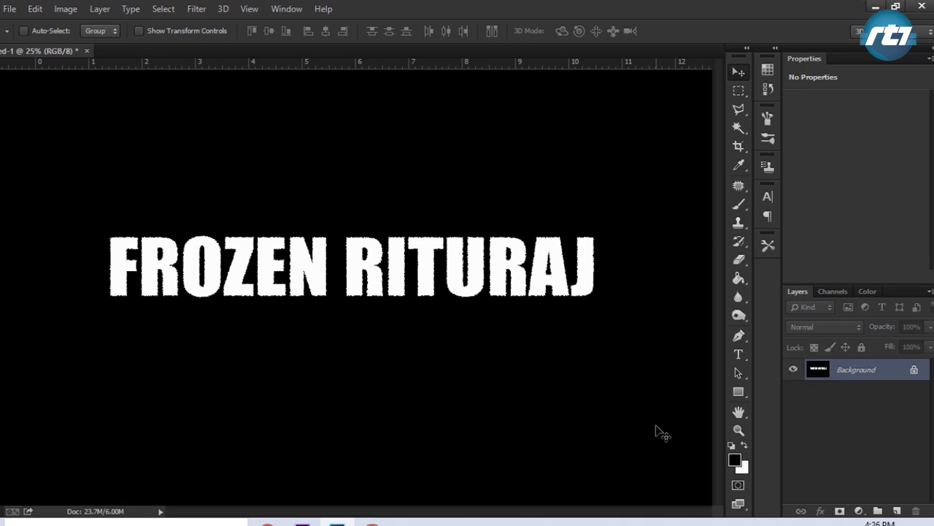
Load the text channel as a selection, save it as Alpha 1, then deselect.
{"action": "left_click", "coordinate": [831, 292]}
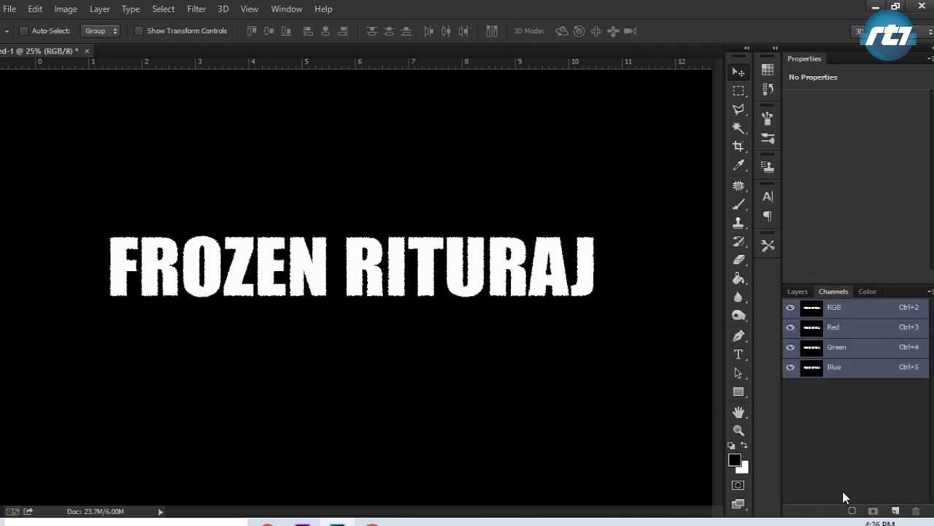
{"action": "left_click", "coordinate": [851, 513]}
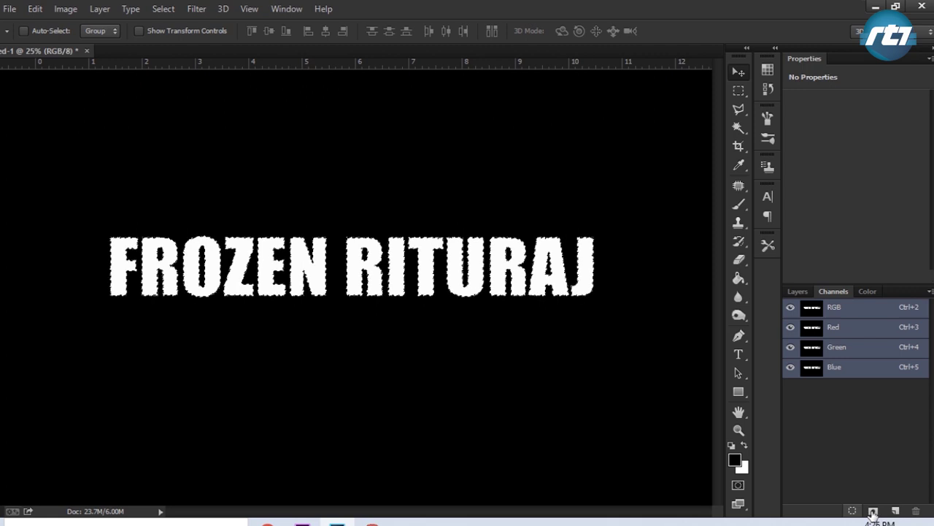
{"action": "left_click", "coordinate": [874, 510]}
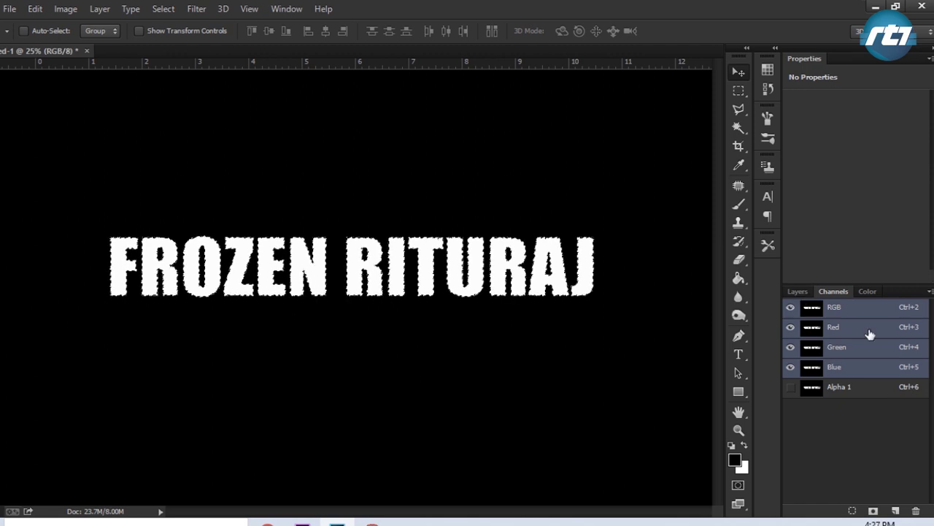
{"action": "left_click", "coordinate": [795, 290]}
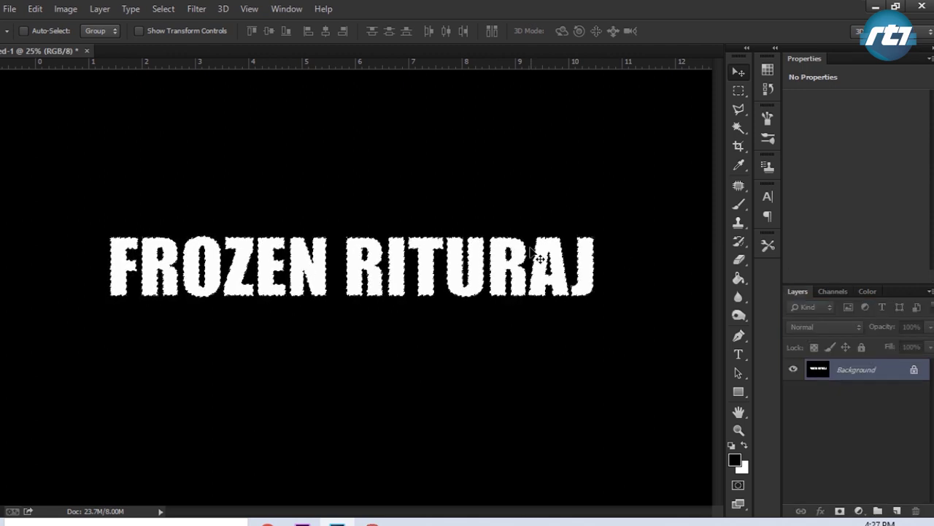
{"action": "key", "text": "ctrl+d"}
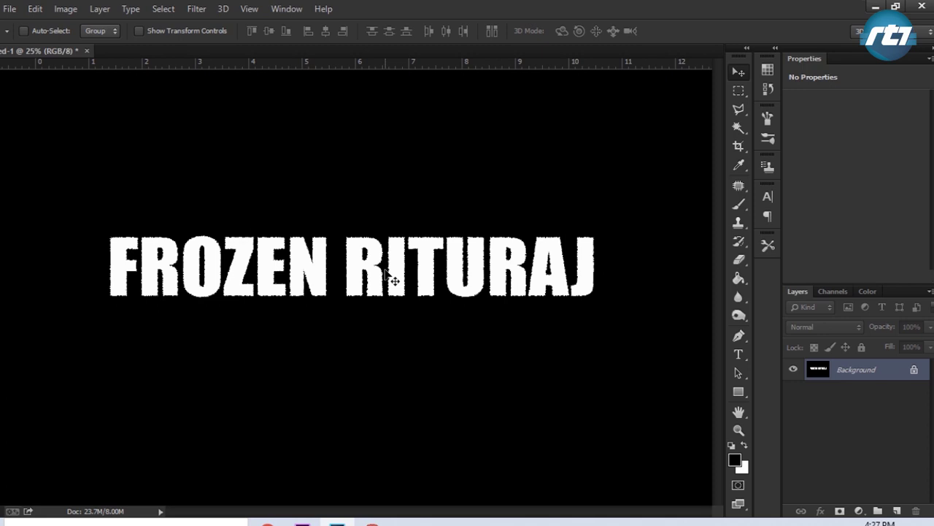
Rotate the canvas 90° clockwise and fit the image on screen.
{"action": "left_click", "coordinate": [71, 10]}
{"action": "mouse_move", "coordinate": [103, 139]}
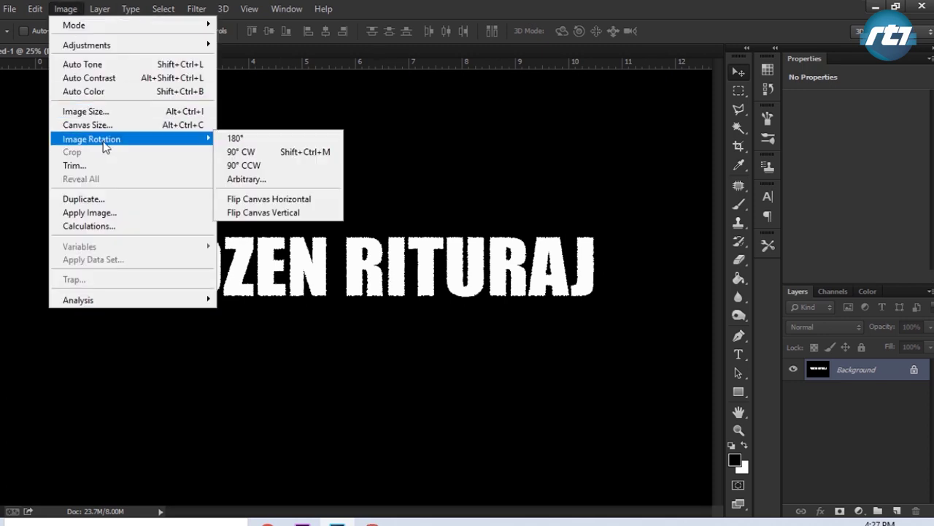
{"action": "left_click", "coordinate": [252, 153]}
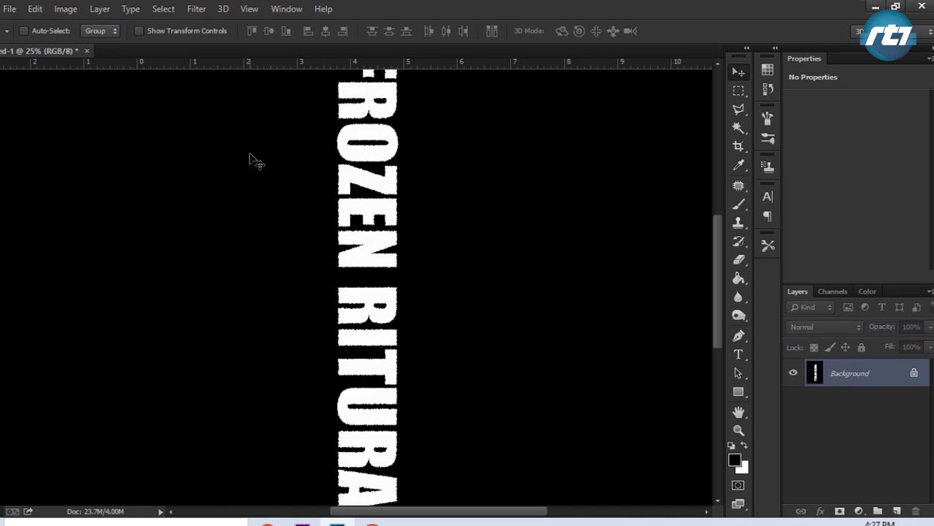
{"action": "key", "text": "ctrl+0"}
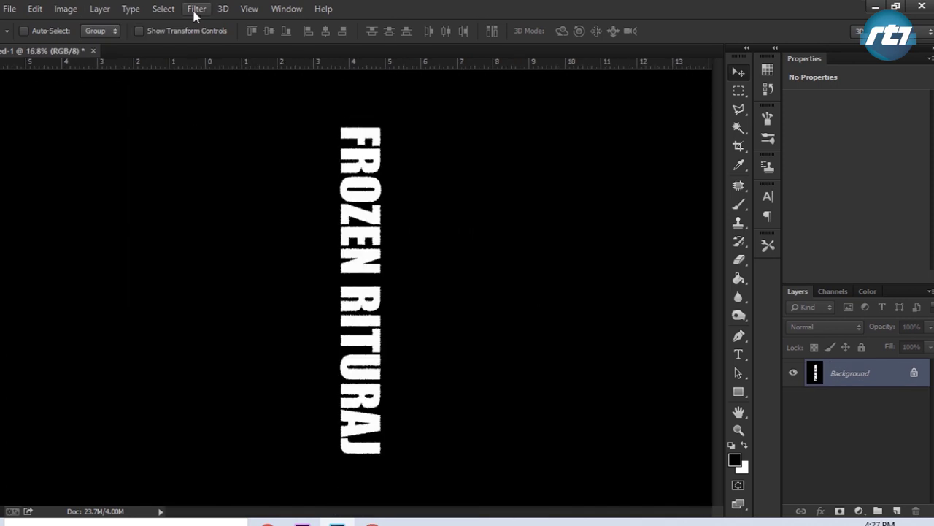
Apply the Wind filter from the right twice for longer streaks.
{"action": "left_click", "coordinate": [197, 10]}
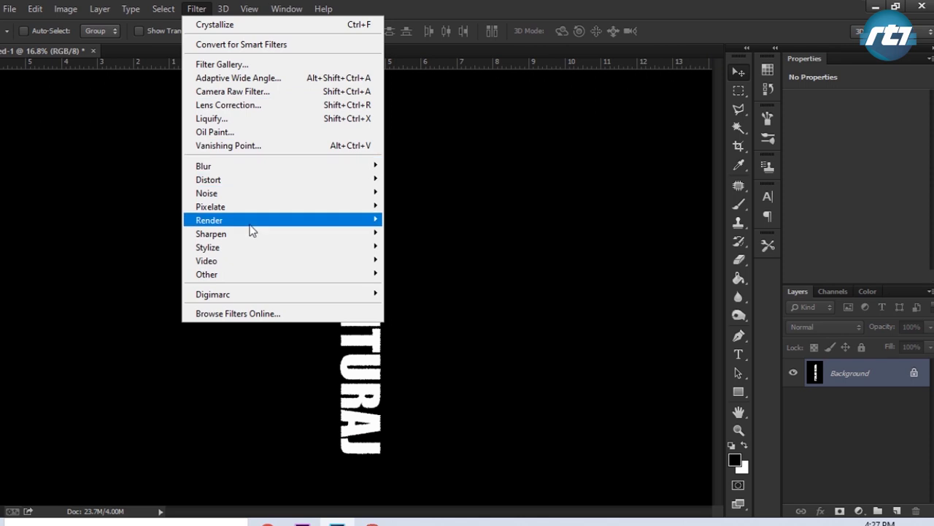
{"action": "mouse_move", "coordinate": [254, 251]}
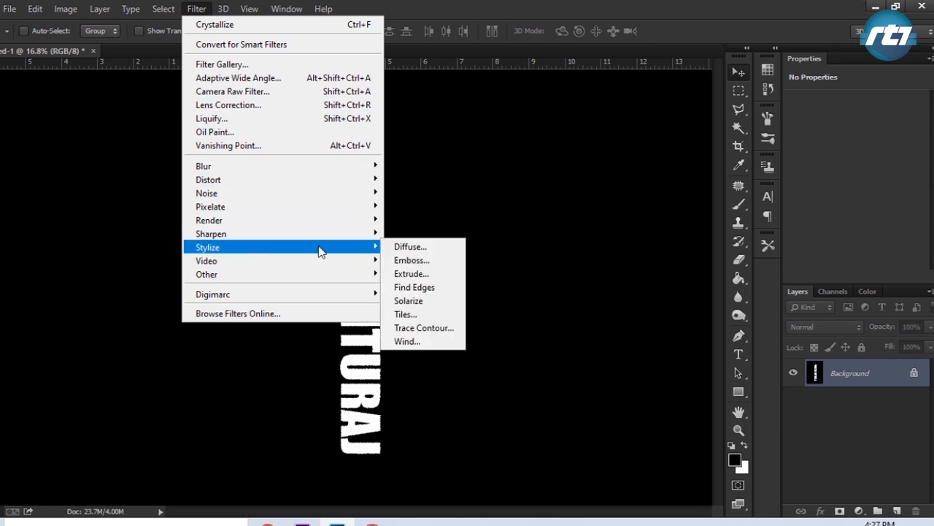
{"action": "left_click", "coordinate": [417, 343]}
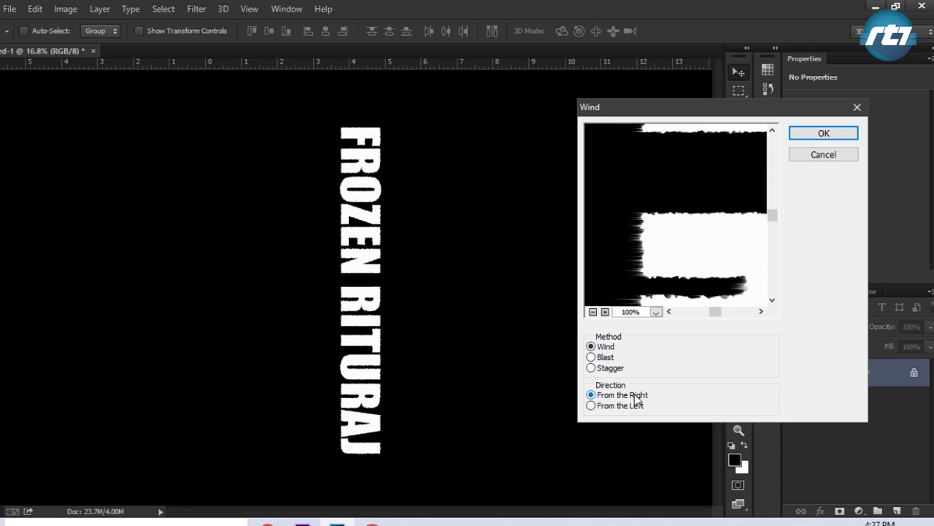
{"action": "left_click", "coordinate": [804, 136]}
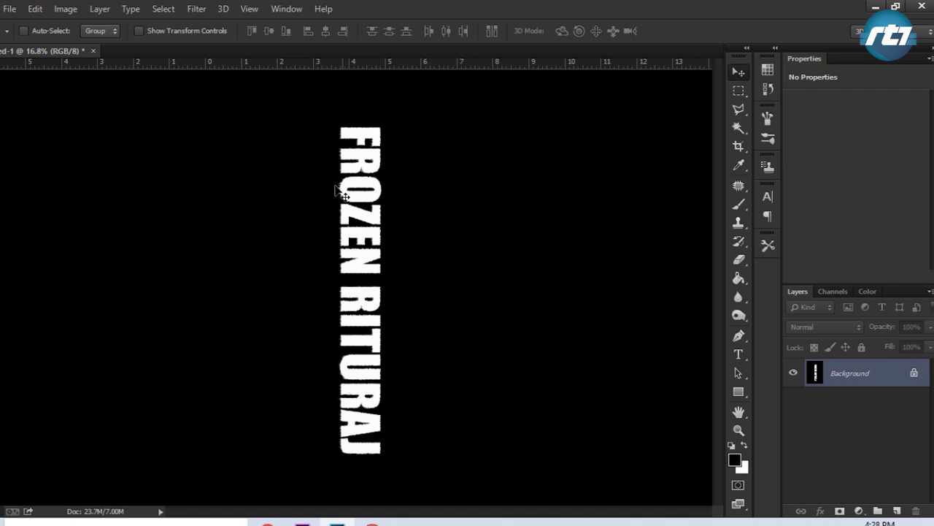
{"action": "left_click", "coordinate": [189, 10]}
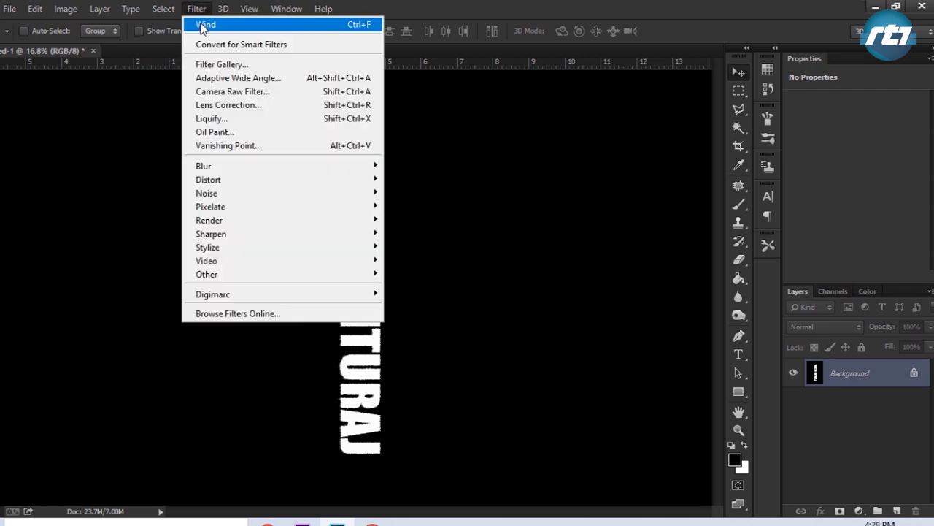
{"action": "left_click", "coordinate": [421, 125]}
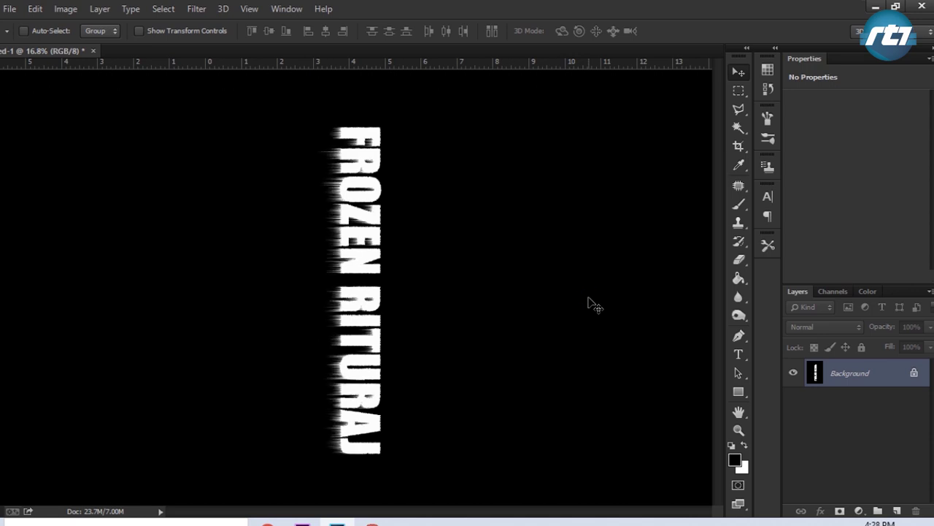
{"action": "key", "text": "ctrl+f"}
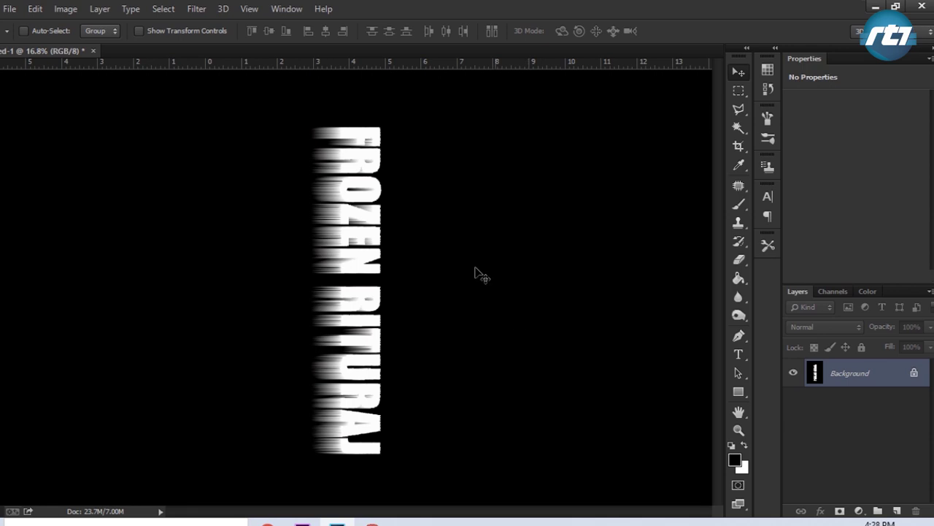
Rotate the canvas 90° counter-clockwise and zoom in to 25%.
{"action": "left_click", "coordinate": [66, 9]}
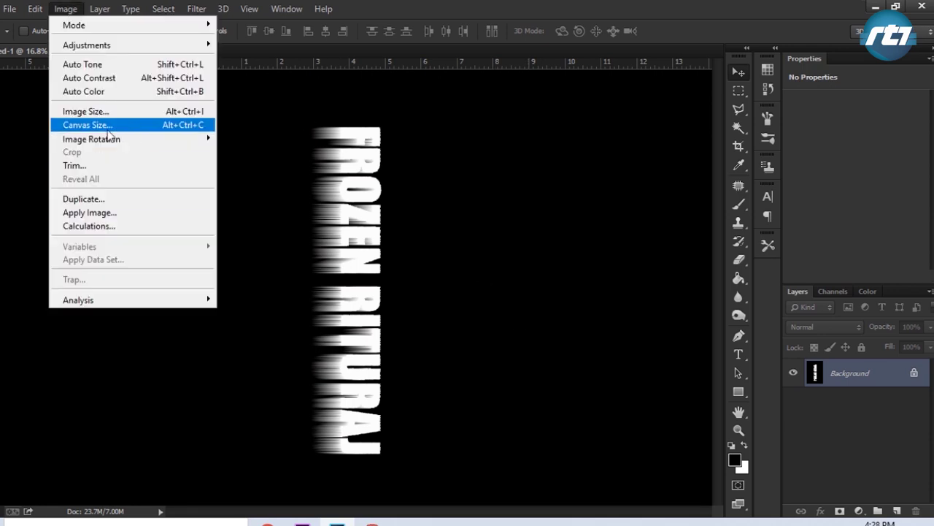
{"action": "mouse_move", "coordinate": [102, 139]}
{"action": "left_click", "coordinate": [259, 165]}
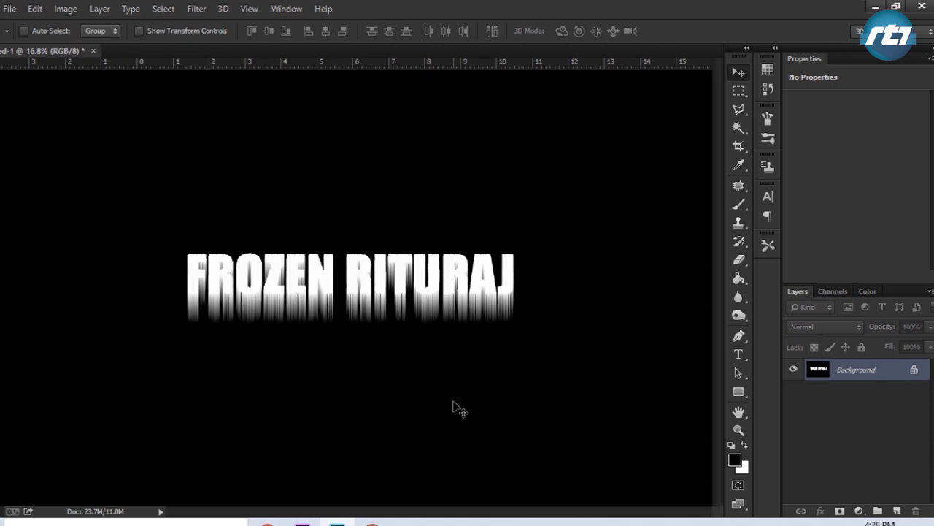
{"action": "key", "text": "ctrl+plus"}
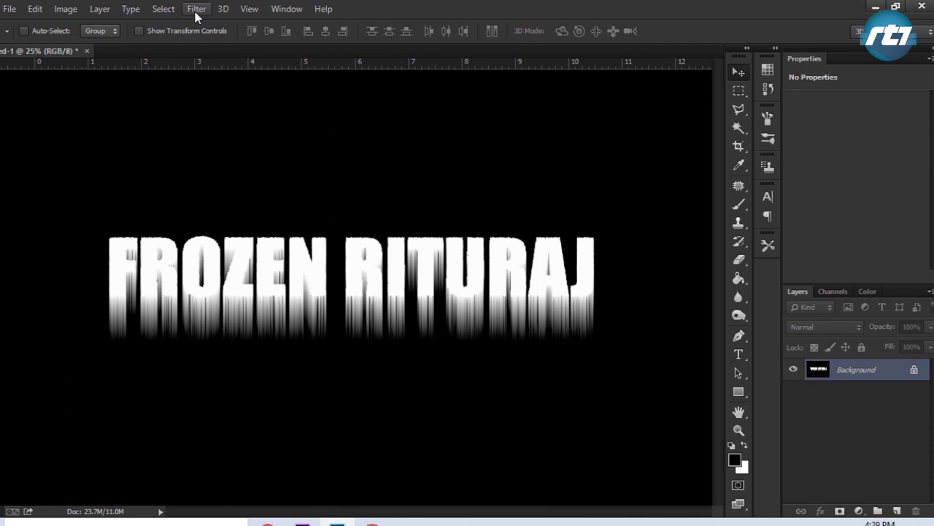
Apply a second Crystallize filter with cell size 4 to the streaked text.
{"action": "left_click", "coordinate": [196, 11]}
{"action": "mouse_move", "coordinate": [257, 212]}
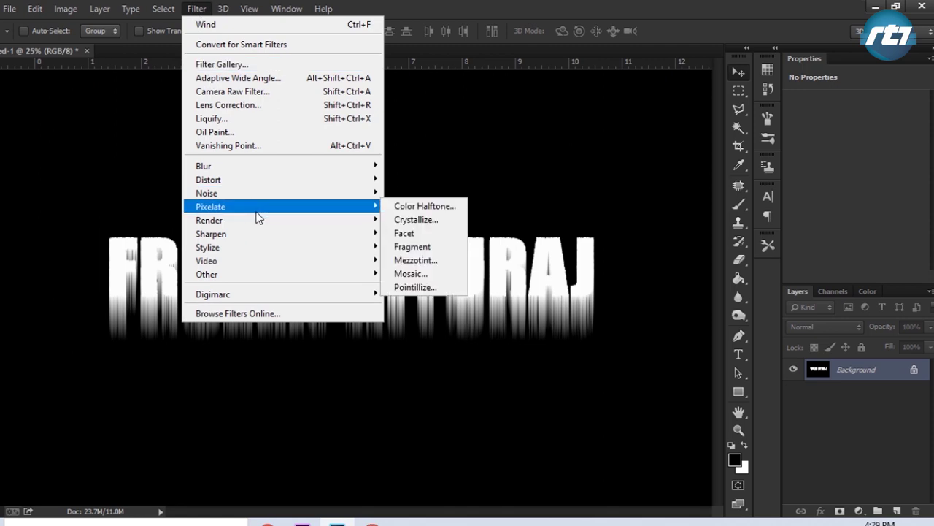
{"action": "left_click", "coordinate": [416, 220]}
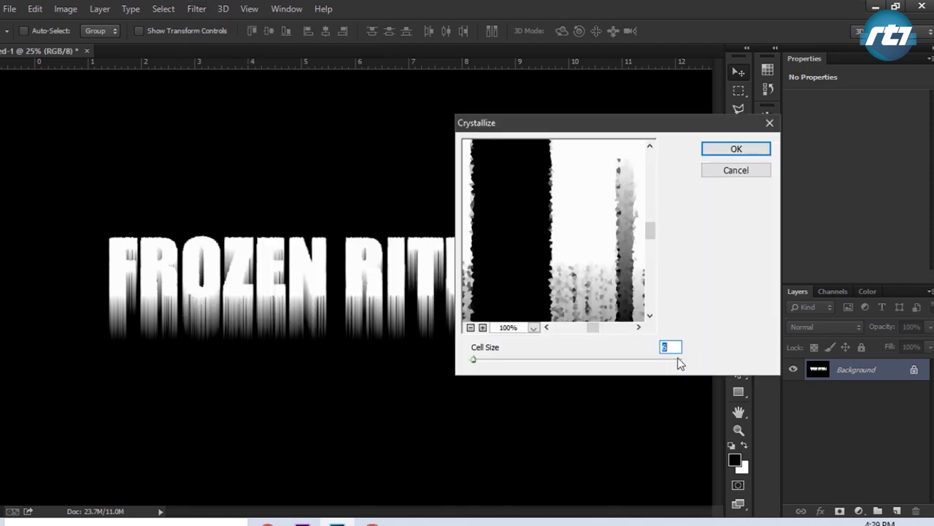
{"action": "type", "text": "4"}
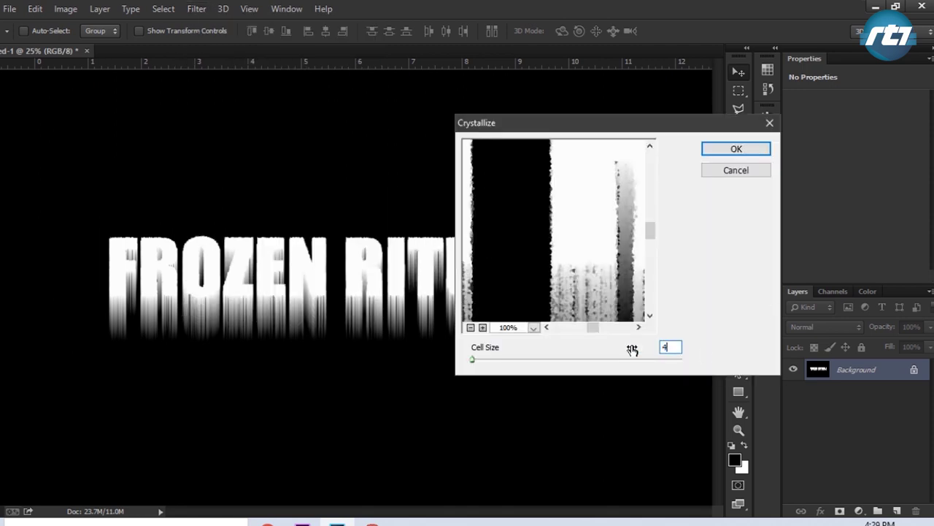
{"action": "left_click", "coordinate": [720, 152]}
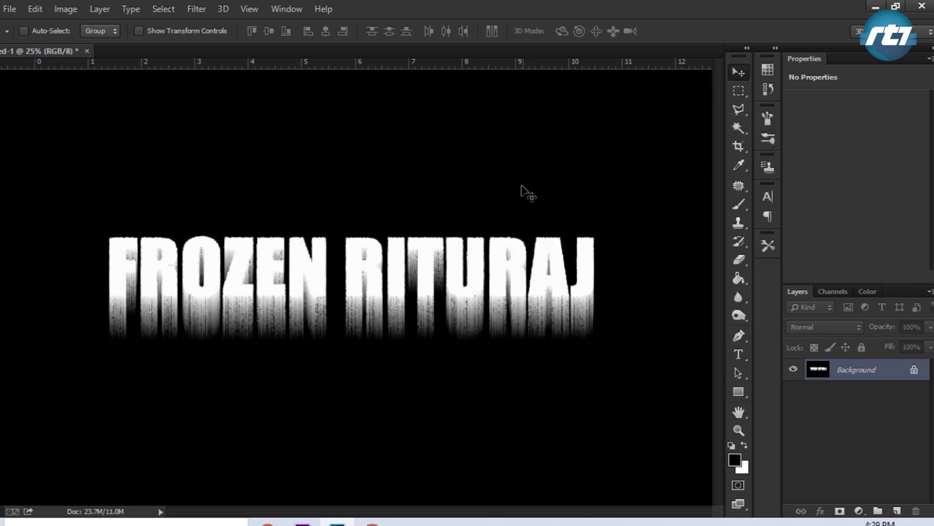
Load the text channel as a selection, add Layer 1, deselect, and hide the Background.
{"action": "left_click", "coordinate": [825, 294]}
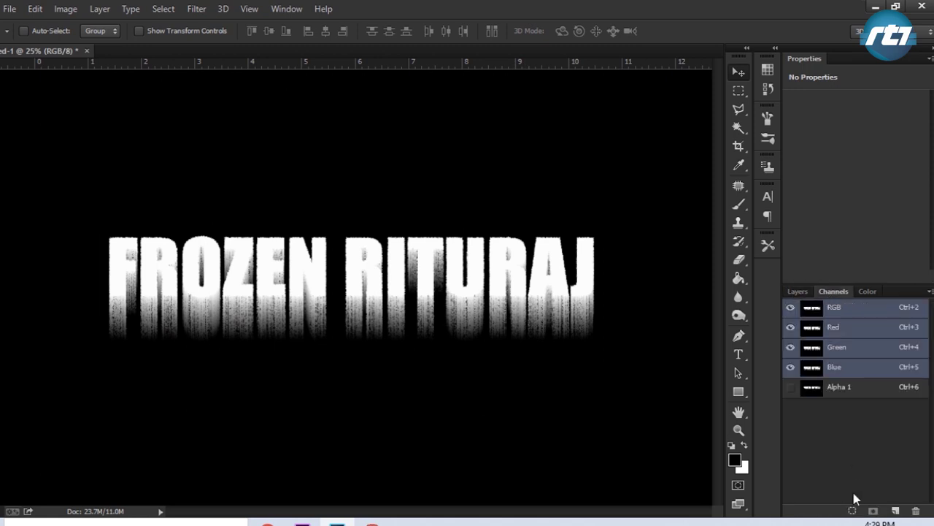
{"action": "left_click", "coordinate": [852, 510]}
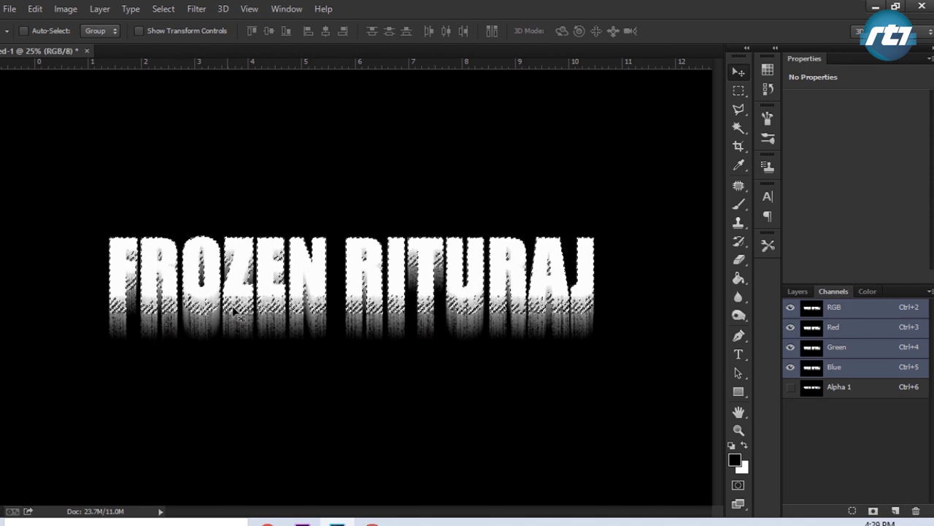
{"action": "left_click", "coordinate": [791, 292]}
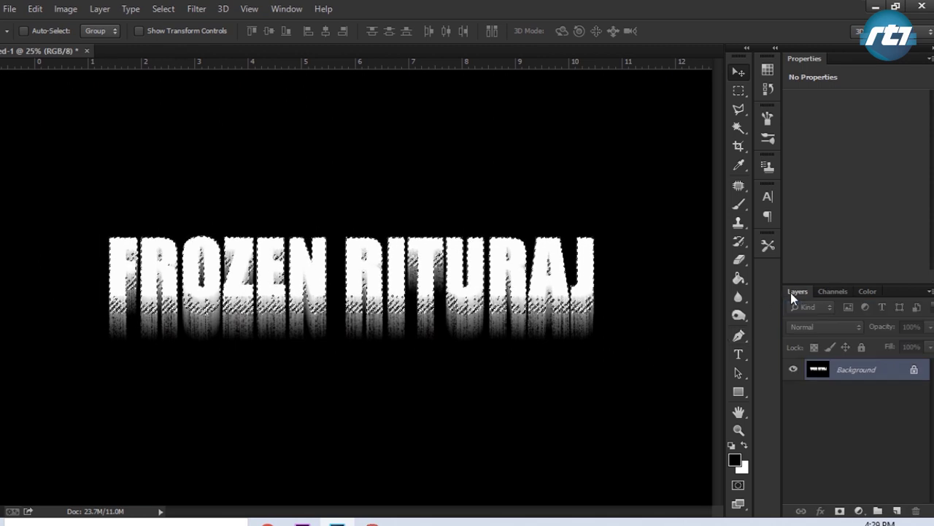
{"action": "left_click", "coordinate": [897, 511]}
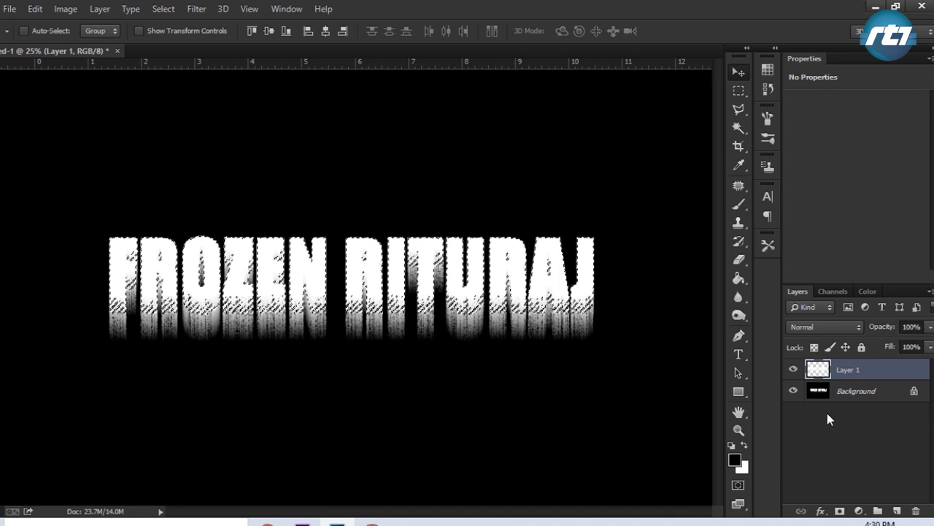
{"action": "key", "text": "ctrl+d"}
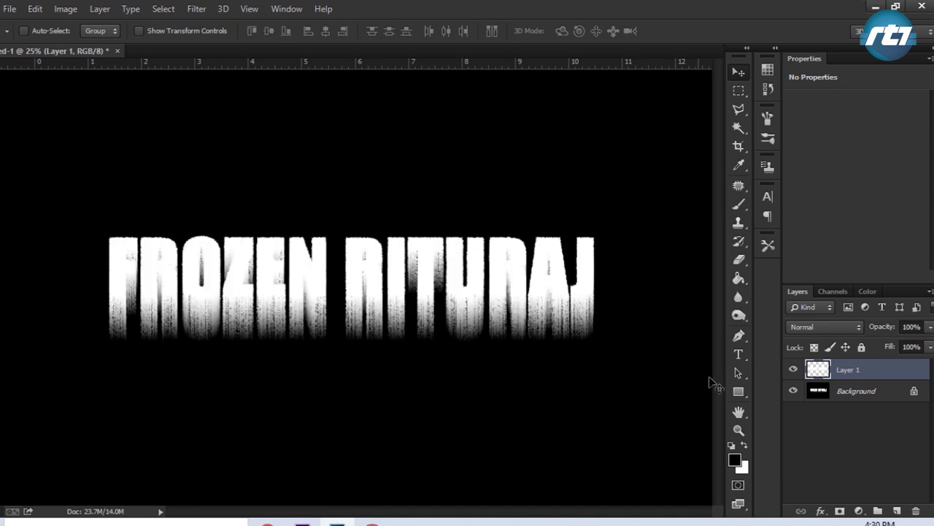
{"action": "left_click", "coordinate": [792, 392]}
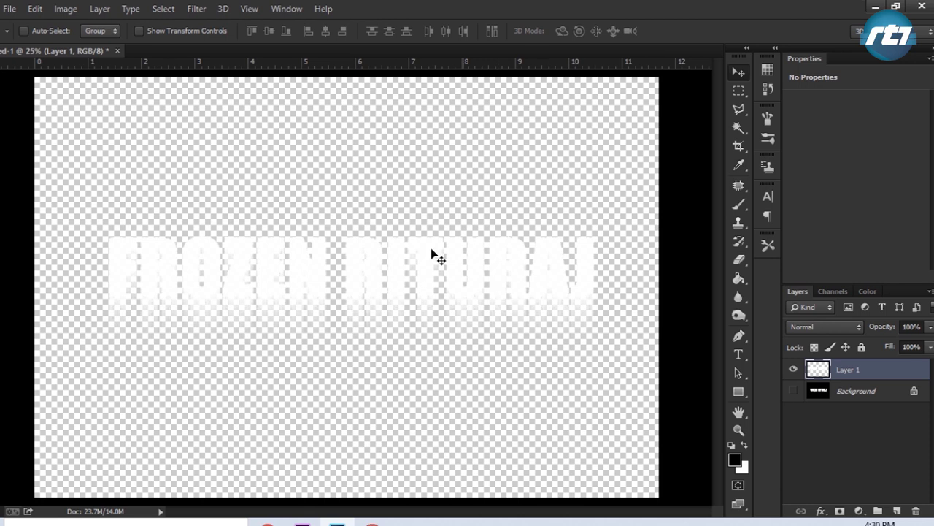
Show the Background and add a black-filled Layer 2 just above it.
{"action": "left_click", "coordinate": [792, 390]}
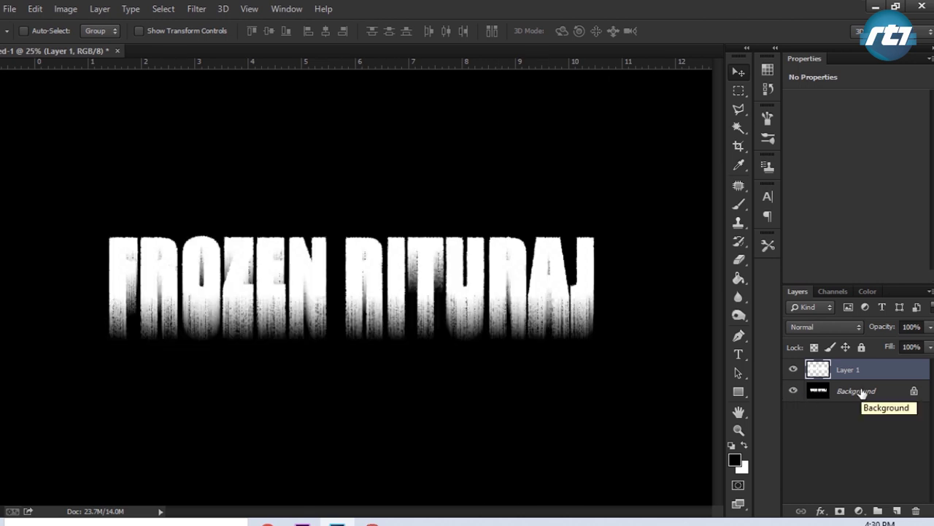
{"action": "left_click", "coordinate": [863, 394]}
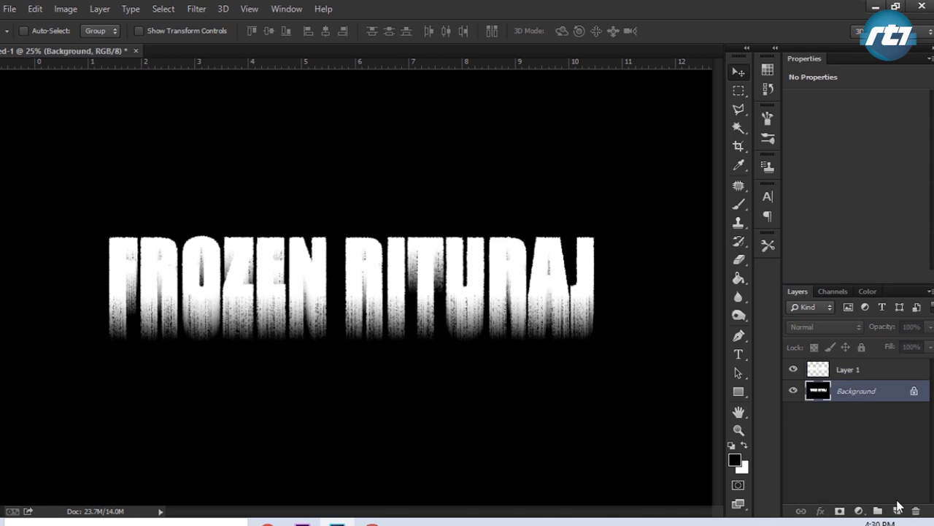
{"action": "left_click", "coordinate": [898, 508]}
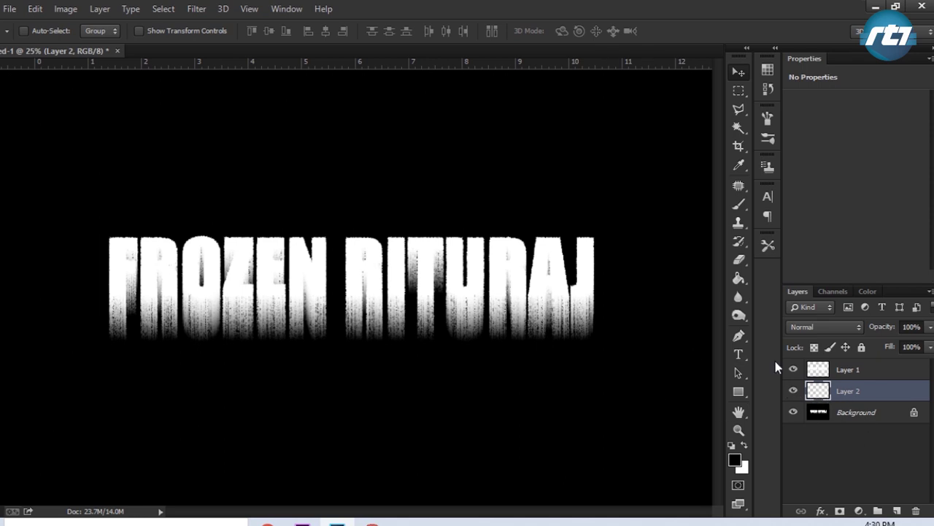
{"action": "left_click", "coordinate": [738, 280]}
{"action": "left_click", "coordinate": [623, 293]}
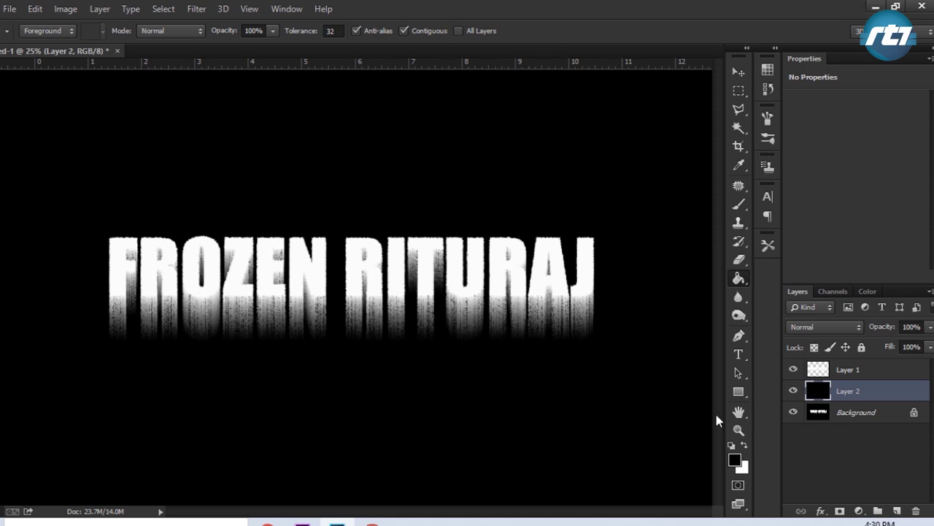
Toggle Layer 2's visibility to compare, then make Layer 1 active.
{"action": "left_click", "coordinate": [793, 392]}
{"action": "left_click", "coordinate": [793, 392]}
{"action": "key", "text": "alt+bracketright"}
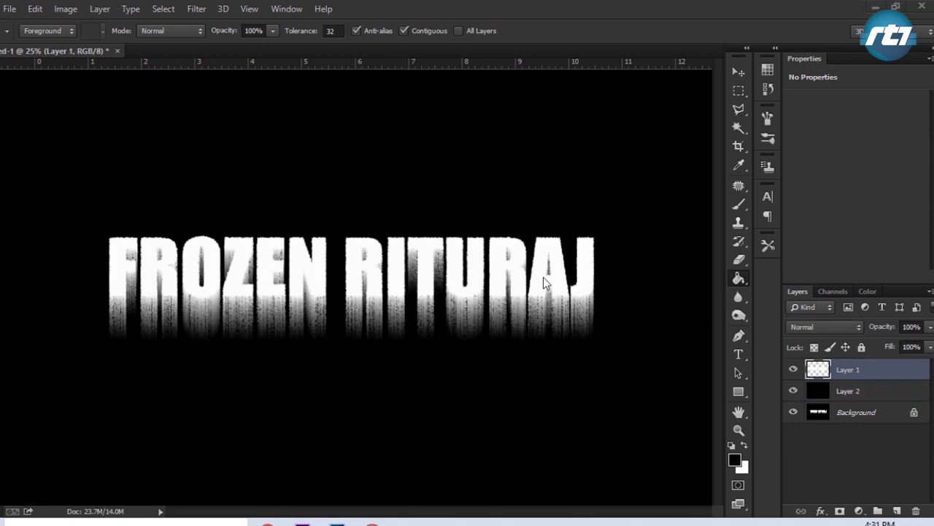
Add an Inner Glow effect to Layer 1 and switch its blend mode to Dissolve.
{"action": "left_click", "coordinate": [822, 513]}
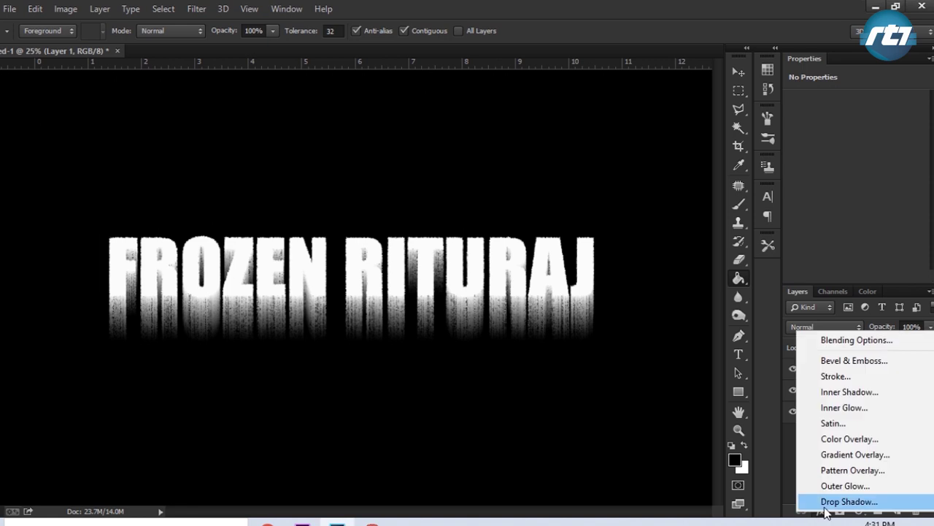
{"action": "left_click", "coordinate": [852, 410]}
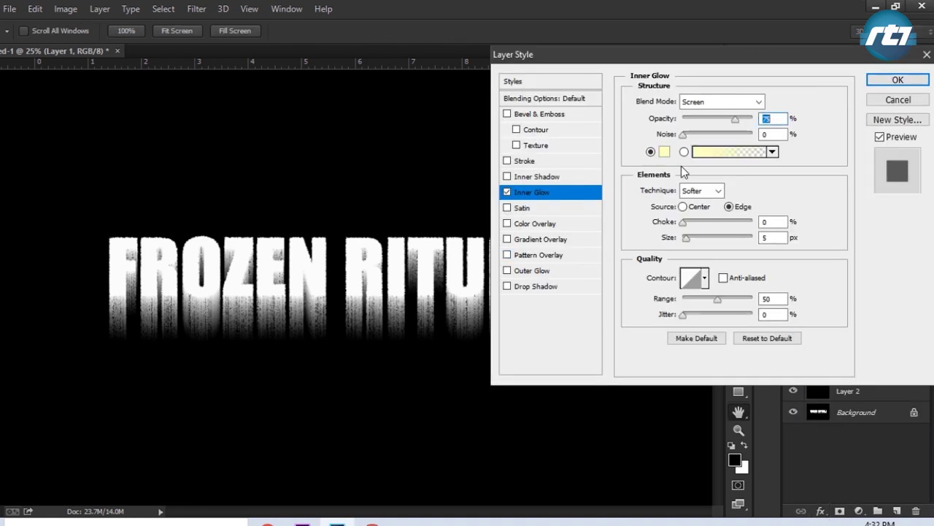
{"action": "left_click", "coordinate": [695, 106]}
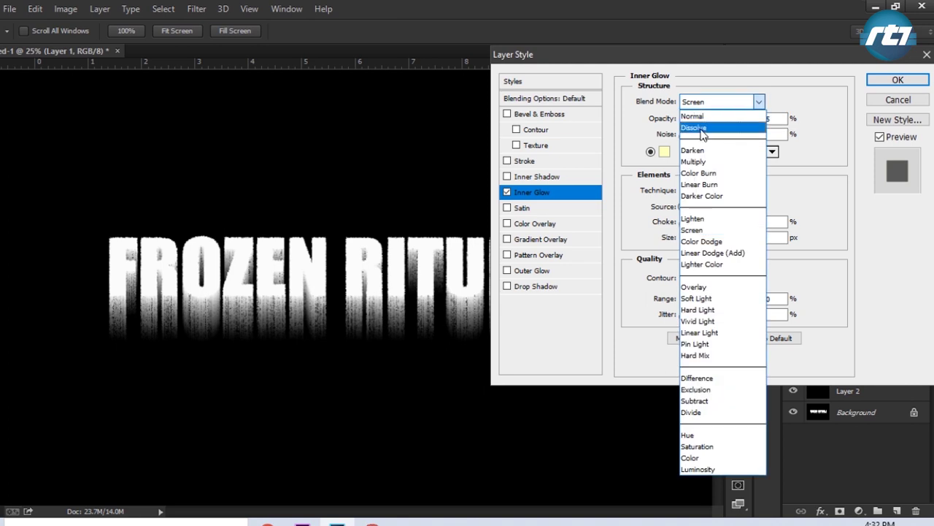
{"action": "left_click", "coordinate": [697, 119]}
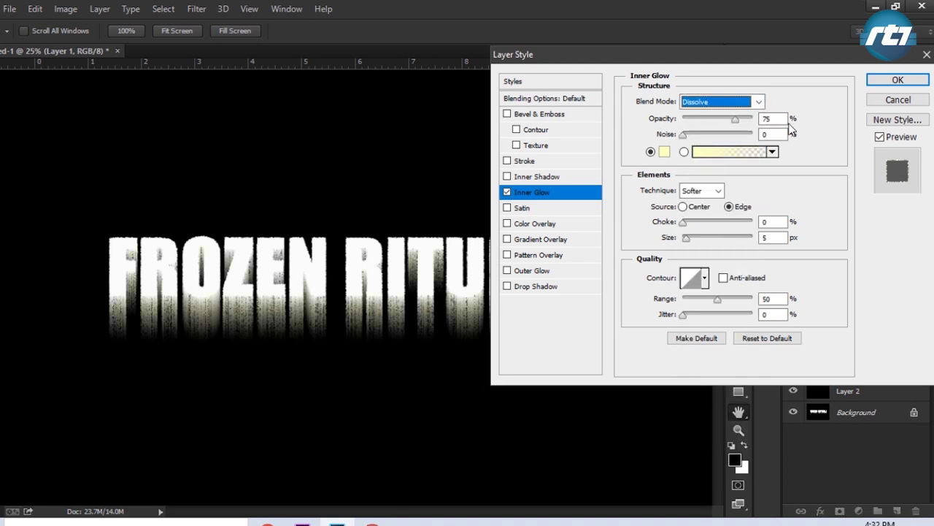
Change the Inner Glow colour to bright blue #3093f8, with hue around 210.
{"action": "left_click", "coordinate": [663, 153]}
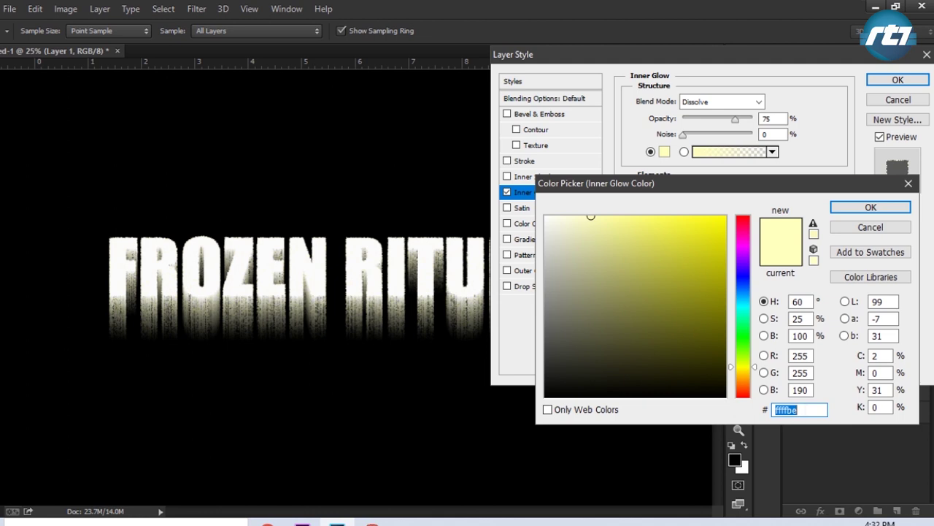
{"action": "type", "text": "35b"}
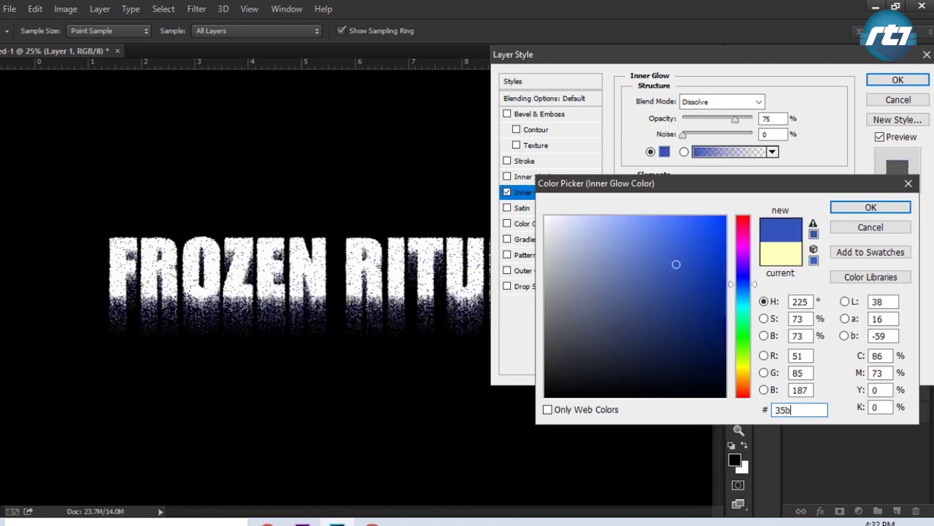
{"action": "type", "text": "0fd"}
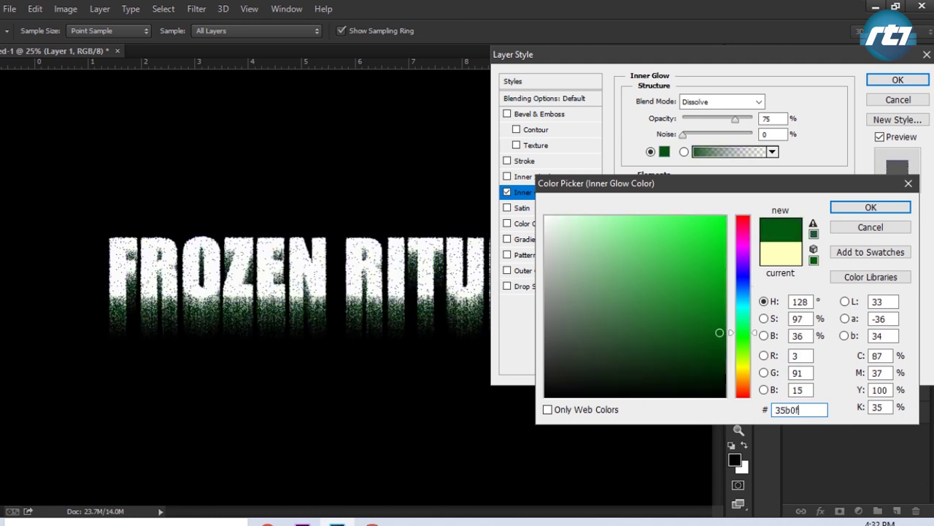
{"action": "left_click", "coordinate": [691, 220]}
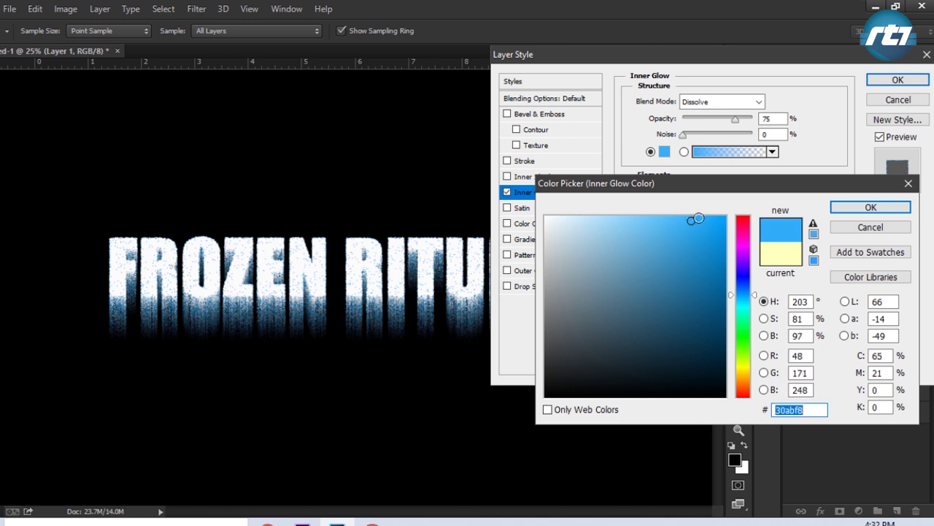
{"action": "left_click", "coordinate": [754, 293]}
{"action": "left_click", "coordinate": [754, 291]}
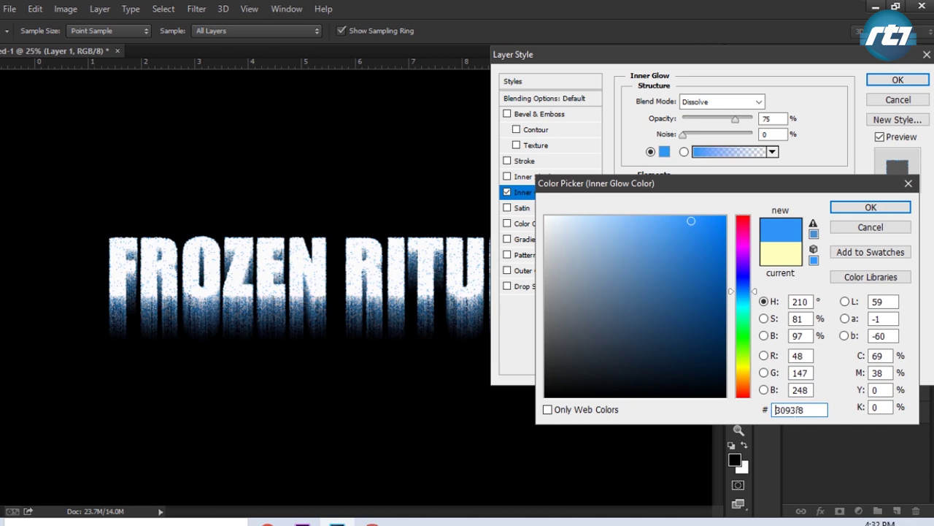
{"action": "left_click", "coordinate": [858, 210]}
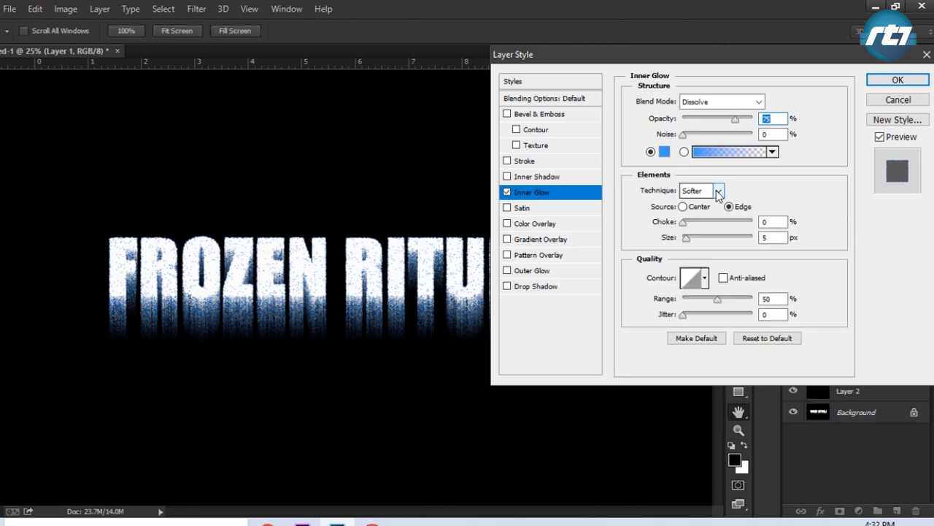
Set the Inner Glow Choke to 15% and Size to 10 px, then apply it.
{"action": "left_click", "coordinate": [749, 229]}
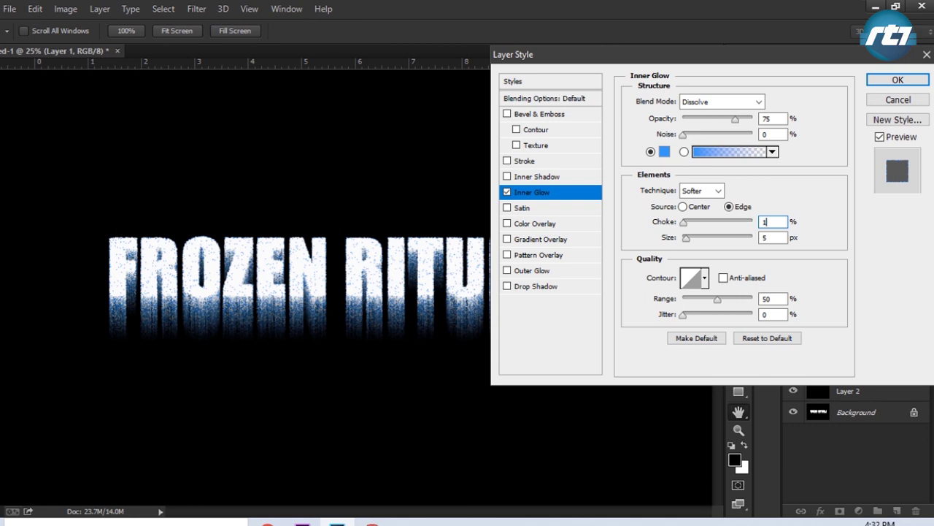
{"action": "type", "text": "15"}
{"action": "key", "text": "Tab"}
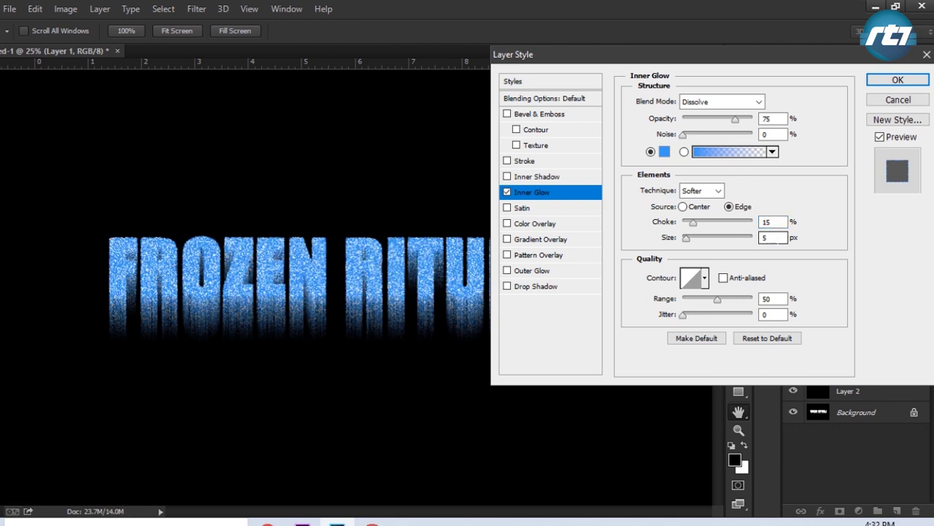
{"action": "type", "text": "10"}
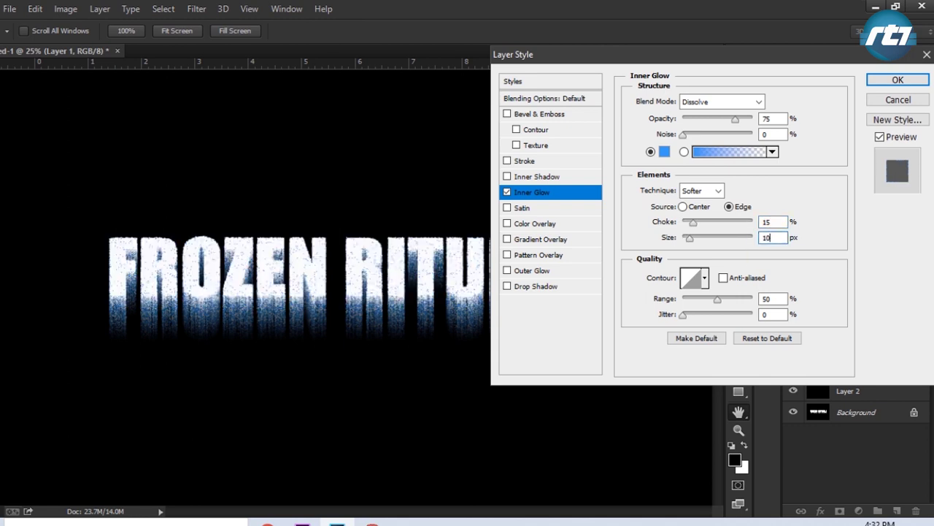
{"action": "left_click", "coordinate": [897, 79]}
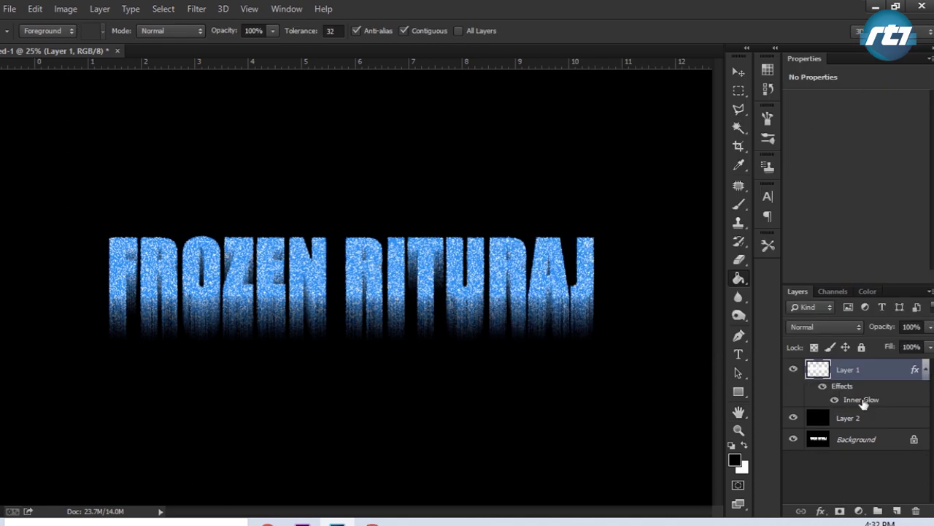
Add a new empty Layer 3 directly above Layer 2.
{"action": "left_click", "coordinate": [925, 370]}
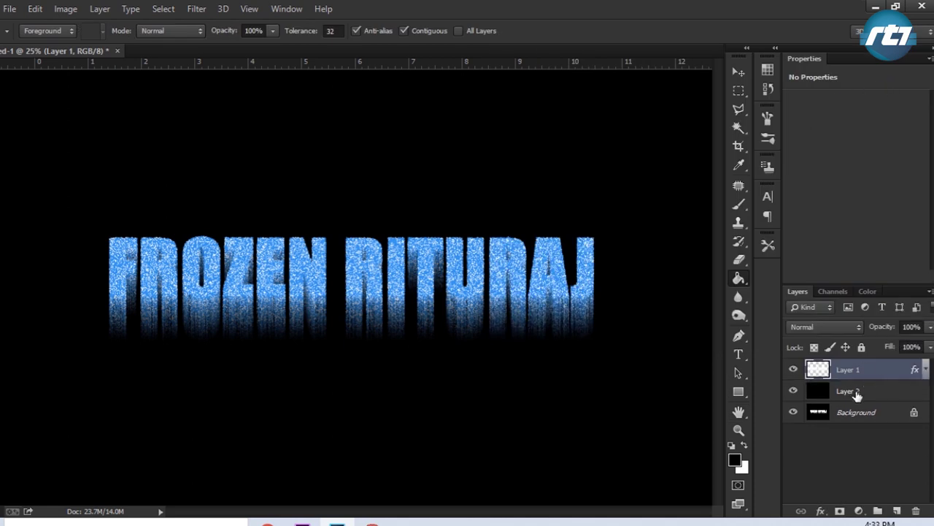
{"action": "left_click", "coordinate": [858, 393]}
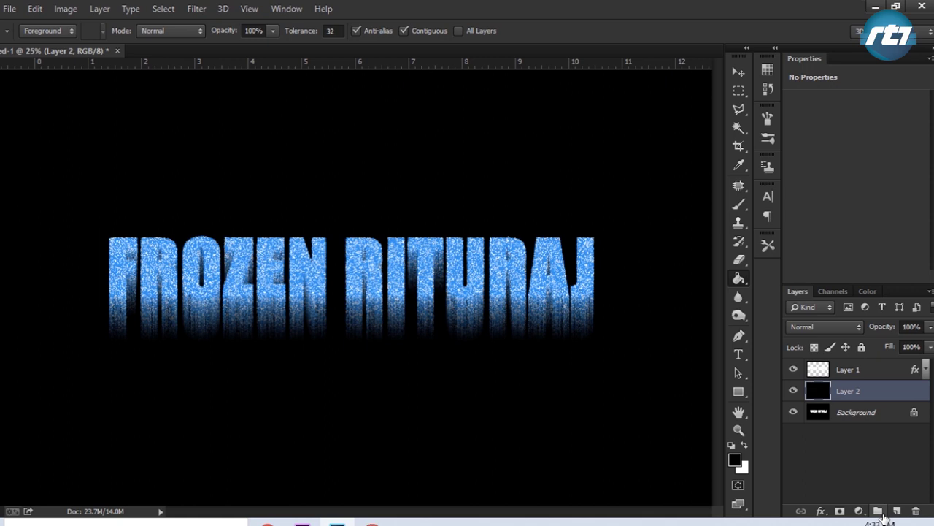
{"action": "left_click", "coordinate": [898, 511]}
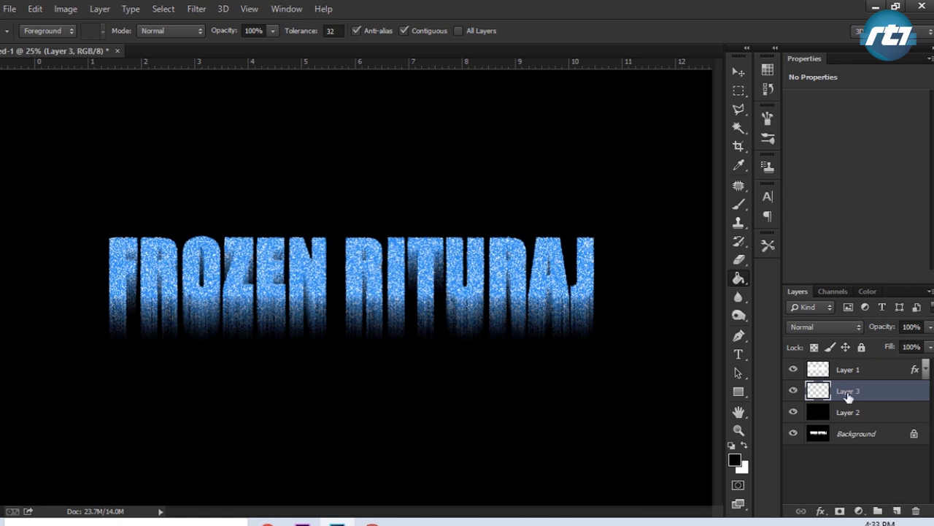
Switch to the Gradient Tool and make a two-stop gradient from #0c46a9 to black.
{"action": "right_click", "coordinate": [738, 282]}
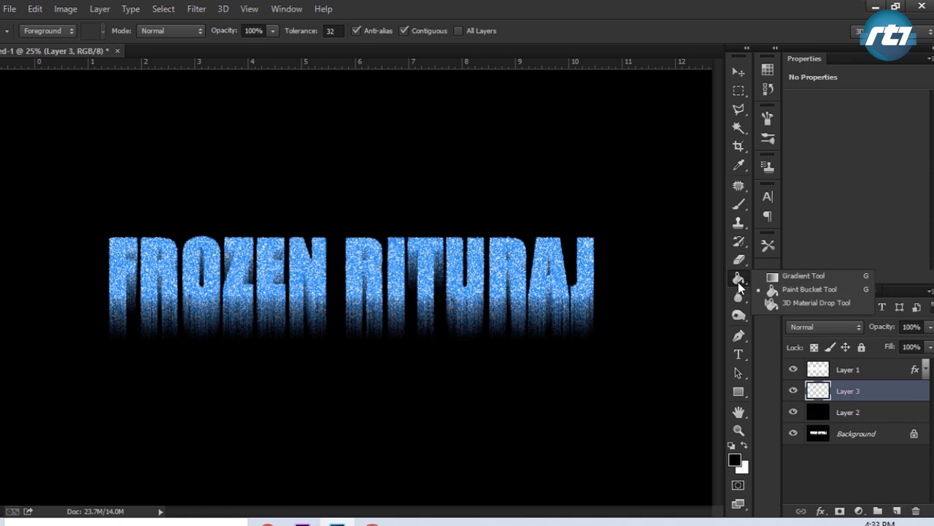
{"action": "left_click", "coordinate": [787, 274]}
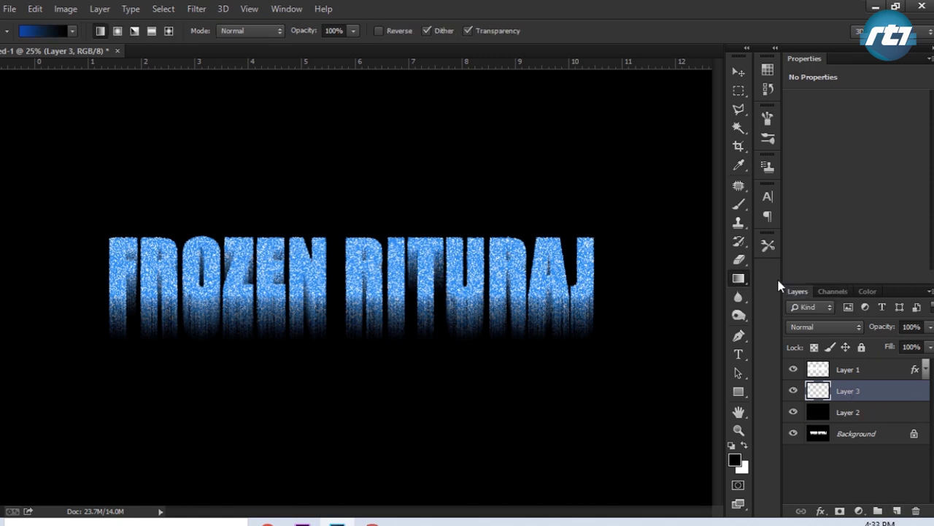
{"action": "left_click", "coordinate": [38, 33]}
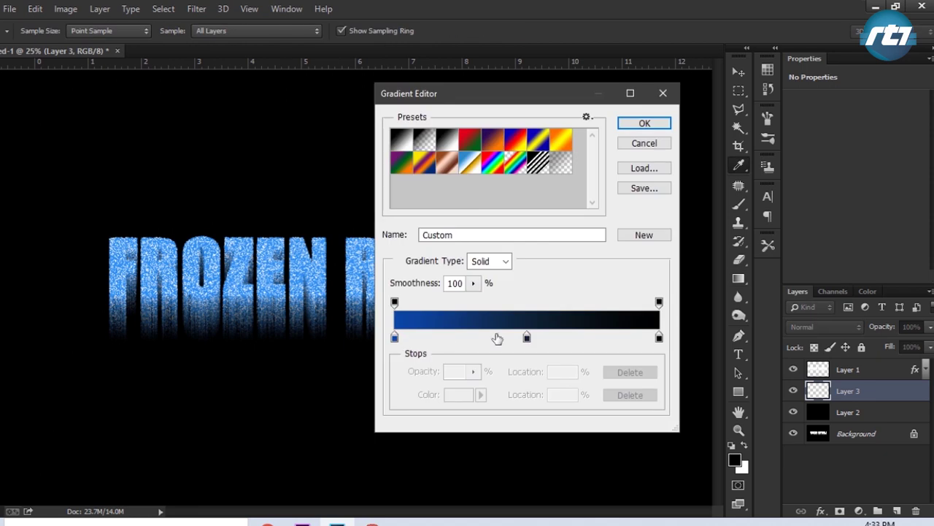
{"action": "left_click_drag", "start_coordinate": [528, 338], "coordinate": [537, 249]}
{"action": "double_click", "coordinate": [394, 338]}
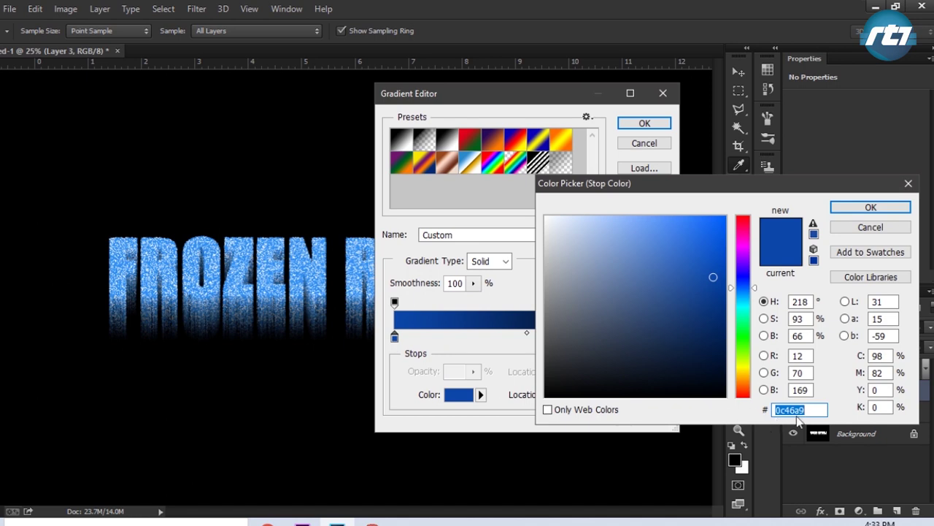
{"action": "left_click", "coordinate": [862, 208]}
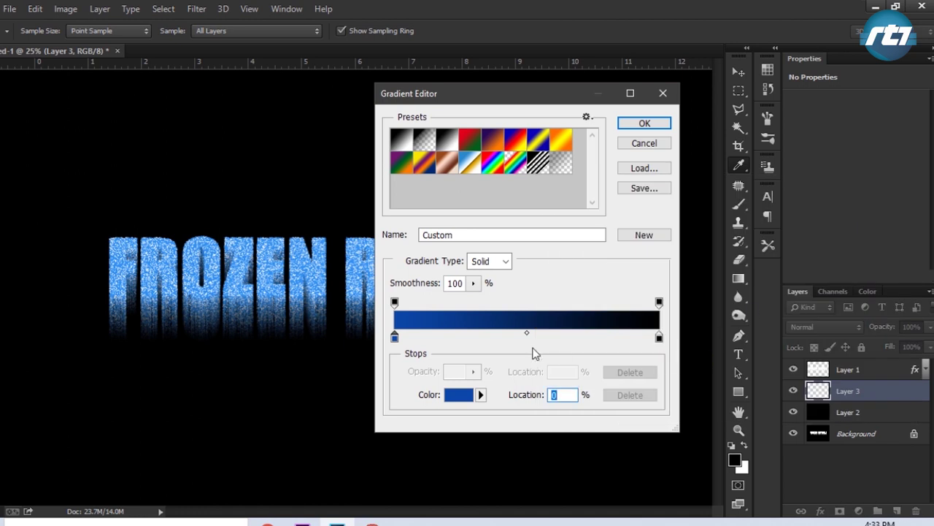
{"action": "left_click", "coordinate": [632, 125]}
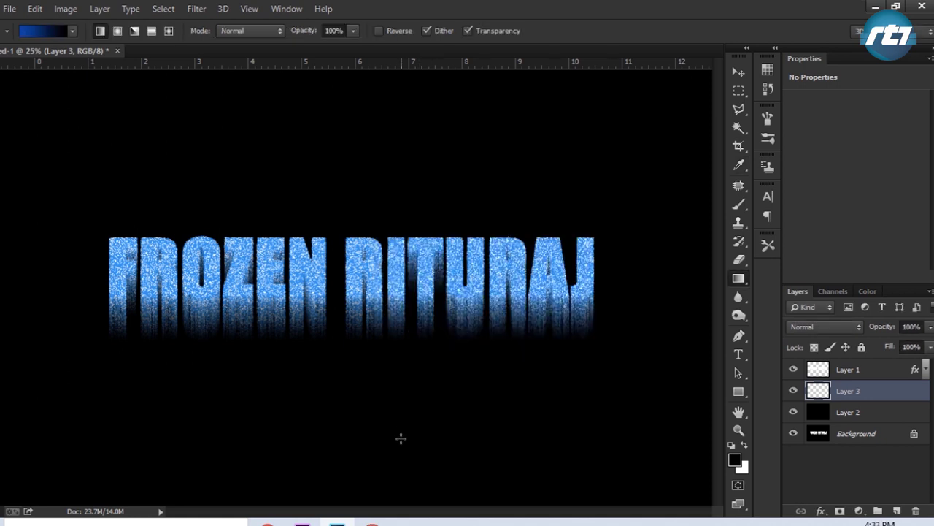
Fill Layer 3 with the gradient, blue at bottom, then merge visible layers into new Layer 4.
{"action": "left_click_drag", "start_coordinate": [381, 469], "coordinate": [383, 81]}
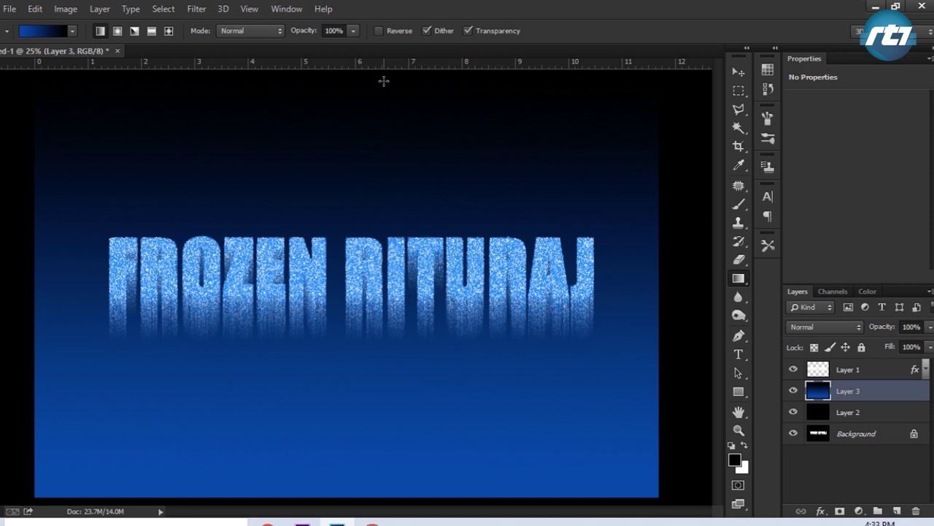
{"action": "key", "text": "alt+bracketright"}
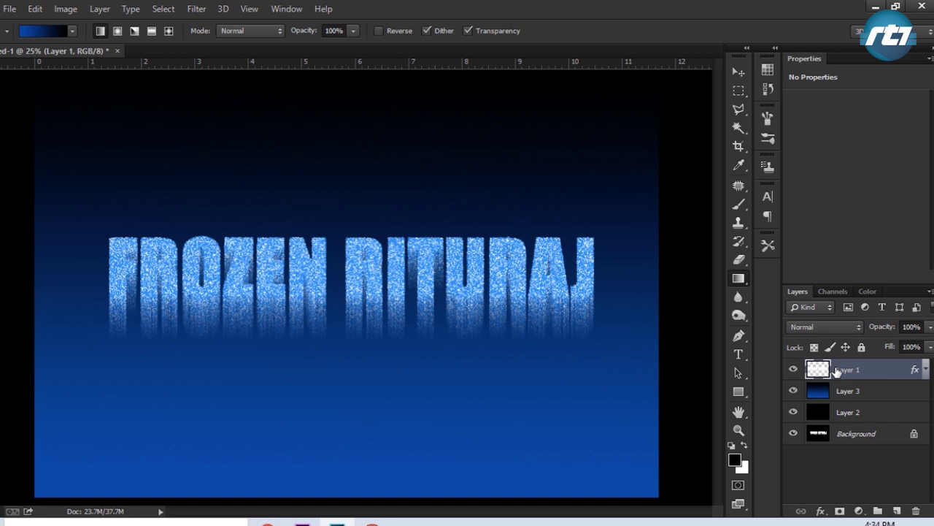
{"action": "key", "text": "ctrl+shift+alt+e"}
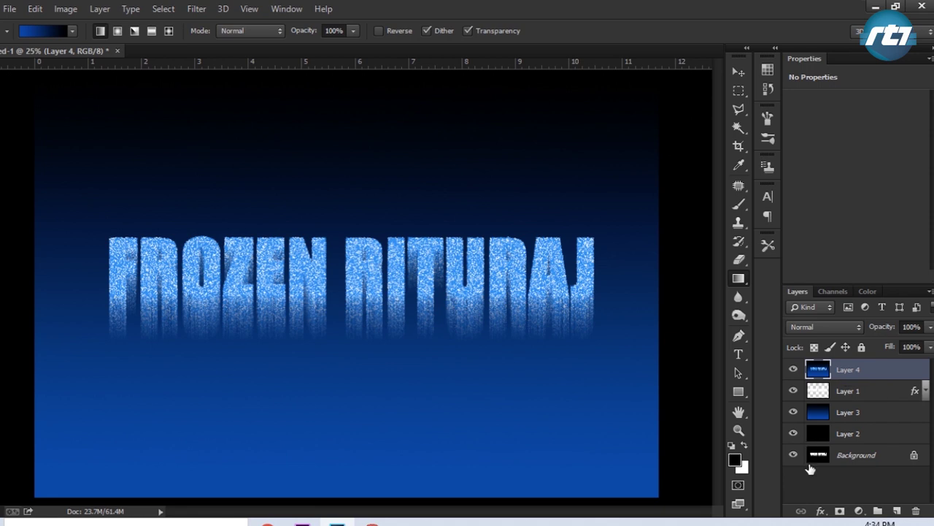
Mask Layer 4 with the Alpha 1 text selection, unlink the mask, and target the image.
{"action": "left_click", "coordinate": [838, 291]}
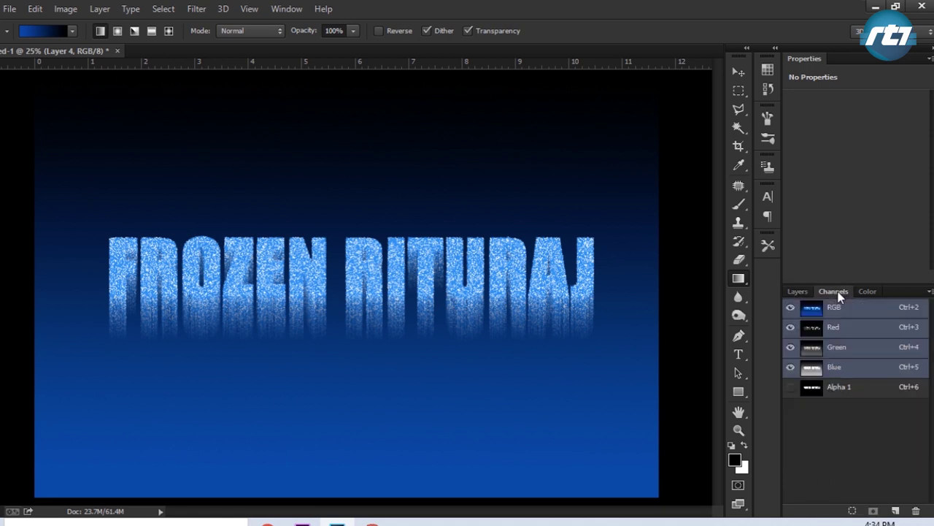
{"action": "left_click", "coordinate": [852, 511]}
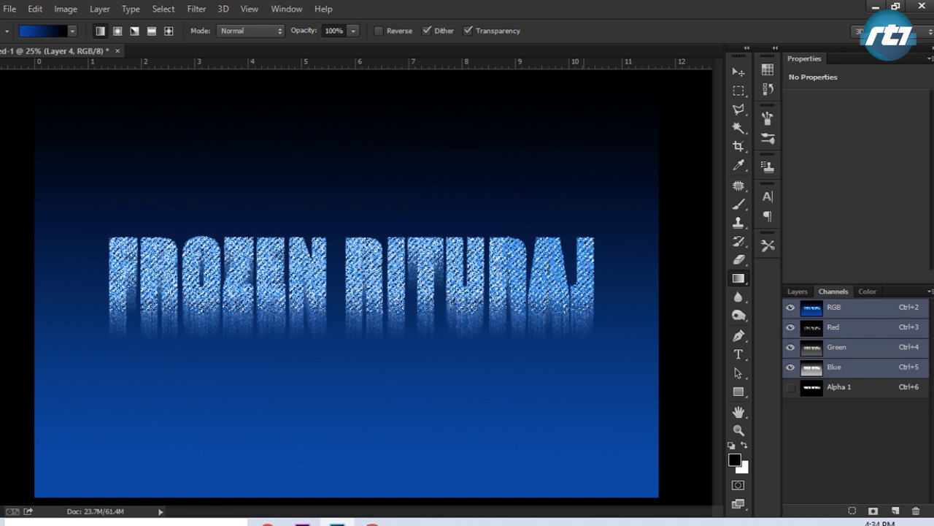
{"action": "left_click", "coordinate": [798, 291]}
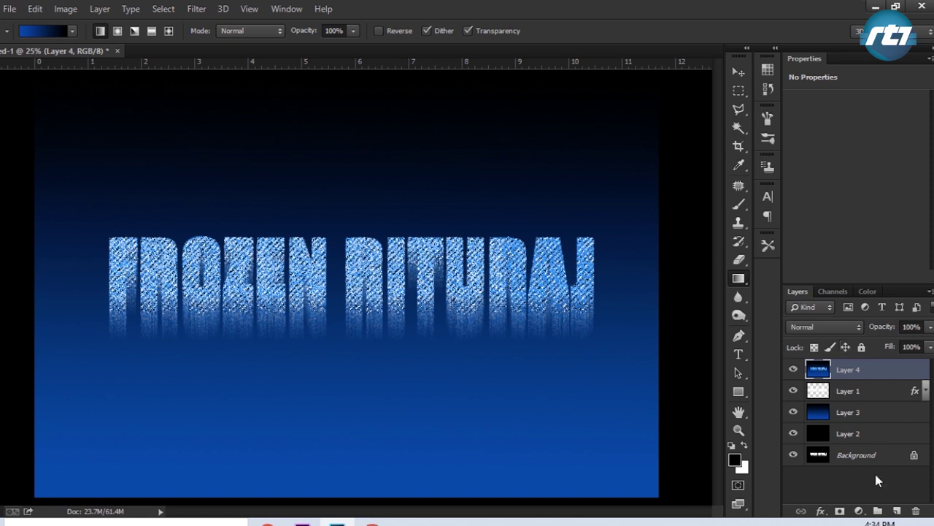
{"action": "left_click", "coordinate": [839, 510]}
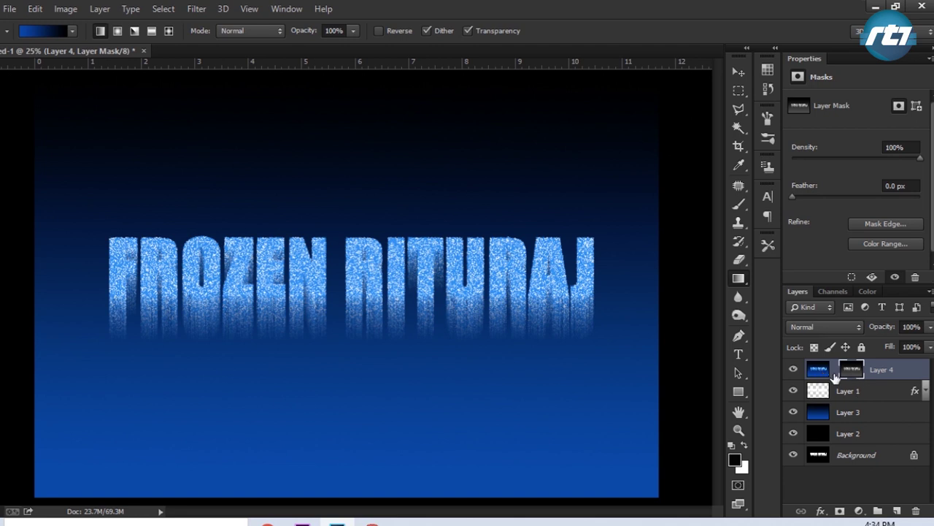
{"action": "left_click", "coordinate": [834, 369]}
{"action": "left_click", "coordinate": [817, 371]}
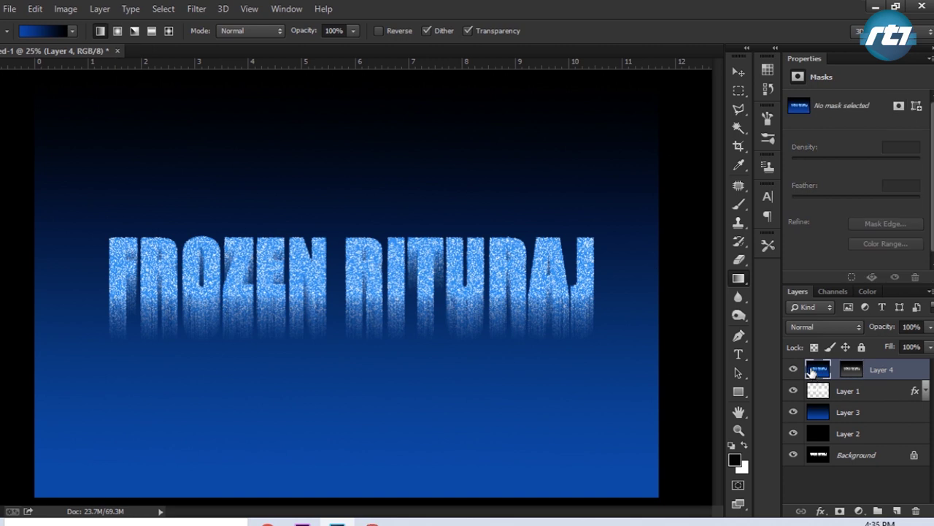
Apply a Gaussian Blur with radius 1 to Layer 4.
{"action": "left_click", "coordinate": [197, 10]}
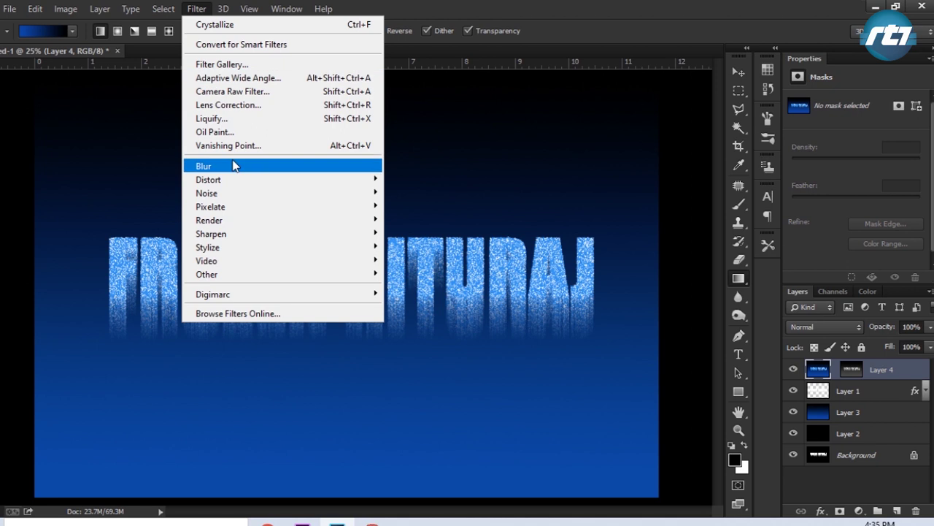
{"action": "mouse_move", "coordinate": [233, 166]}
{"action": "left_click", "coordinate": [423, 267]}
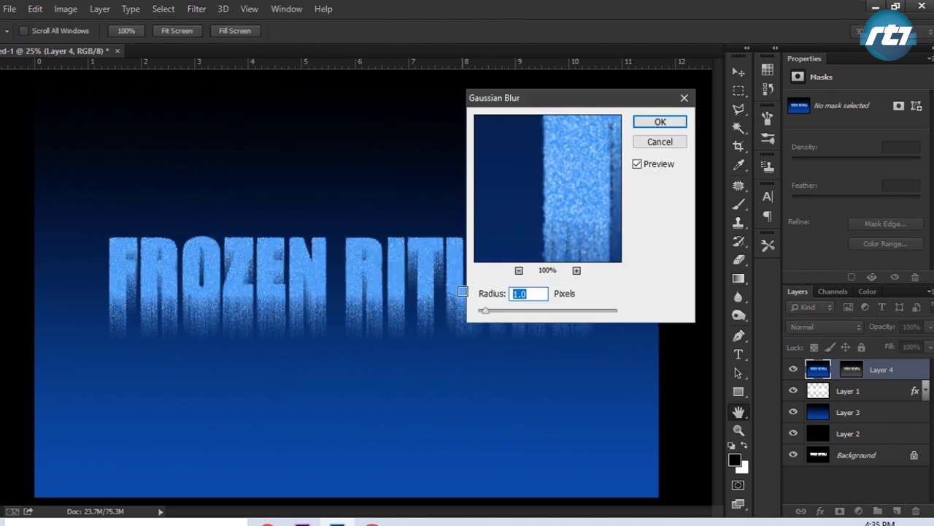
{"action": "type", "text": "1"}
{"action": "key", "text": "Return"}
{"action": "key", "text": "g"}
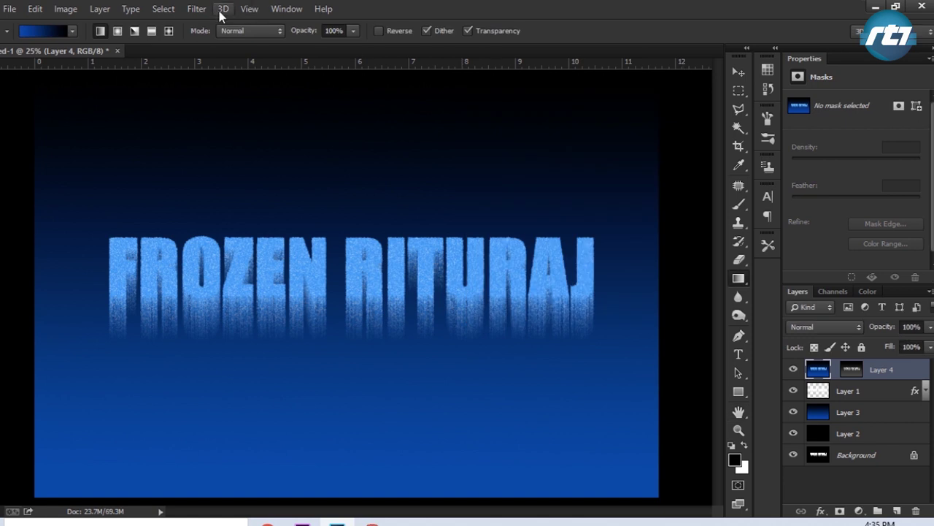
Apply the Crystallize filter to Layer 4 with cell size 5.
{"action": "left_click", "coordinate": [199, 12]}
{"action": "mouse_move", "coordinate": [333, 209]}
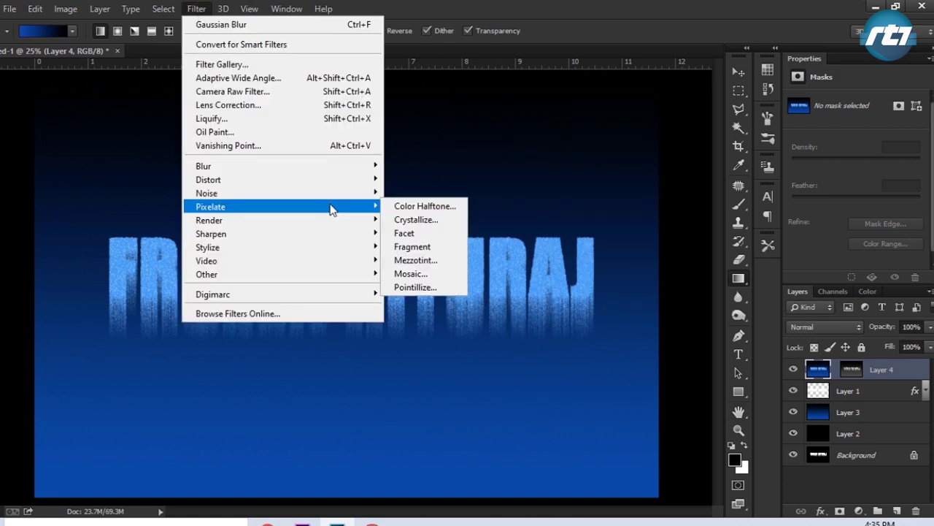
{"action": "left_click", "coordinate": [413, 220]}
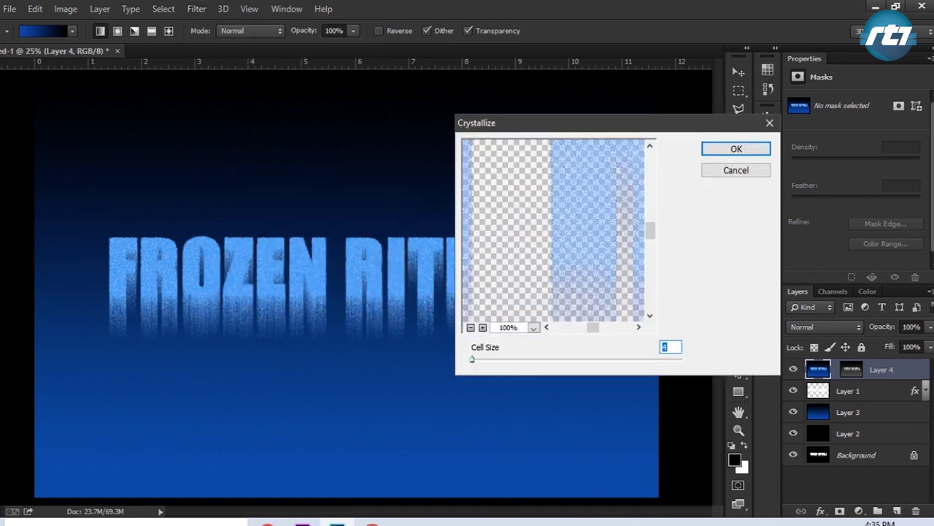
{"action": "type", "text": "5"}
{"action": "key", "text": "Return"}
Load the text shape from Layer 4's mask as a selection and retarget the image.
{"action": "left_click", "coordinate": [849, 371]}
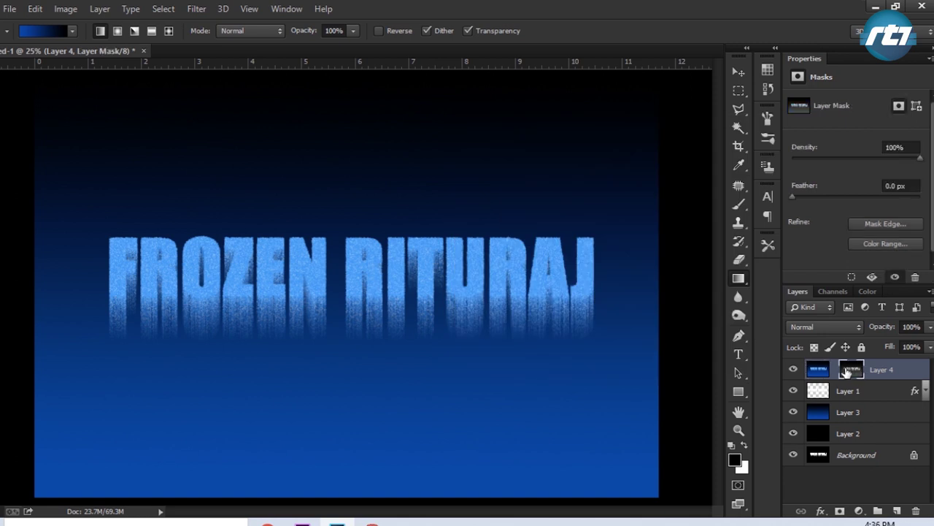
{"action": "left_click_drag", "start_coordinate": [858, 374], "coordinate": [861, 377]}
{"action": "left_click", "coordinate": [860, 377], "text": "ctrl"}
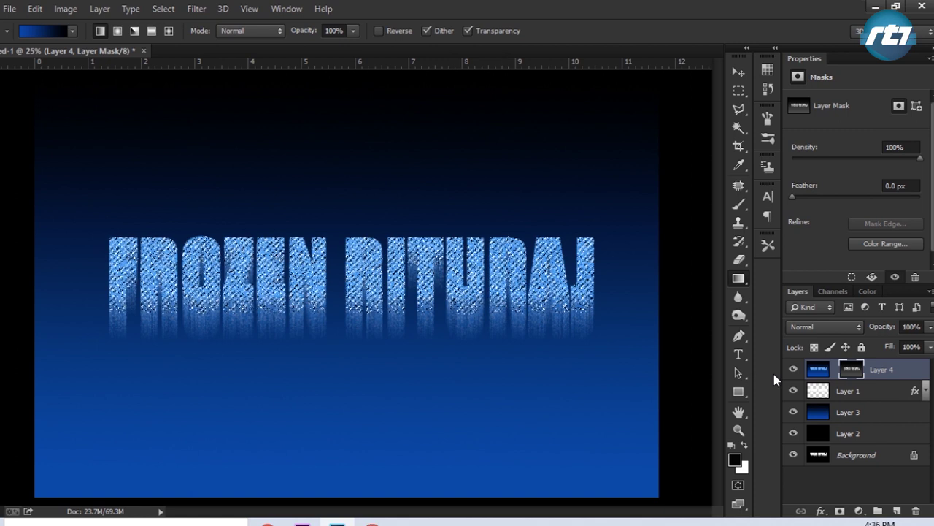
{"action": "left_click", "coordinate": [819, 371]}
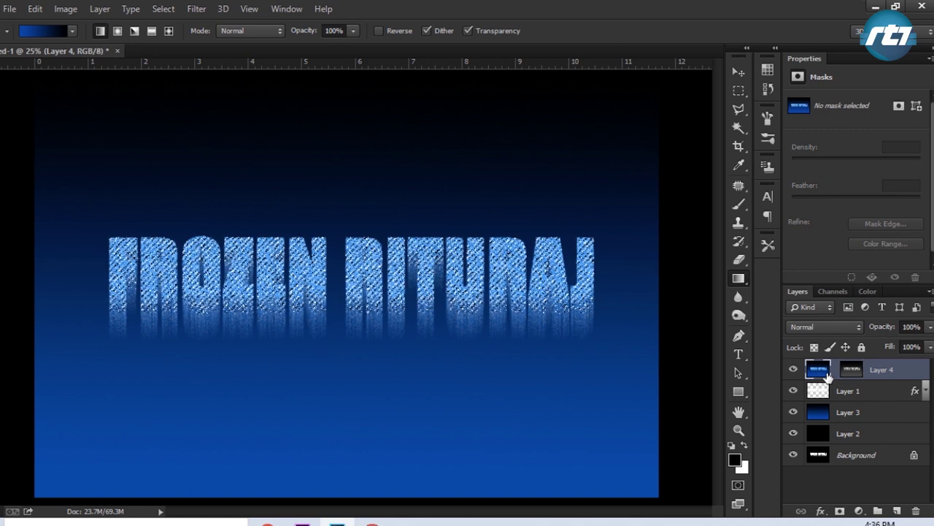
Apply Plastic Wrap with Highlight Strength 6, Detail 1 and Smoothness 4.
{"action": "left_click", "coordinate": [197, 10]}
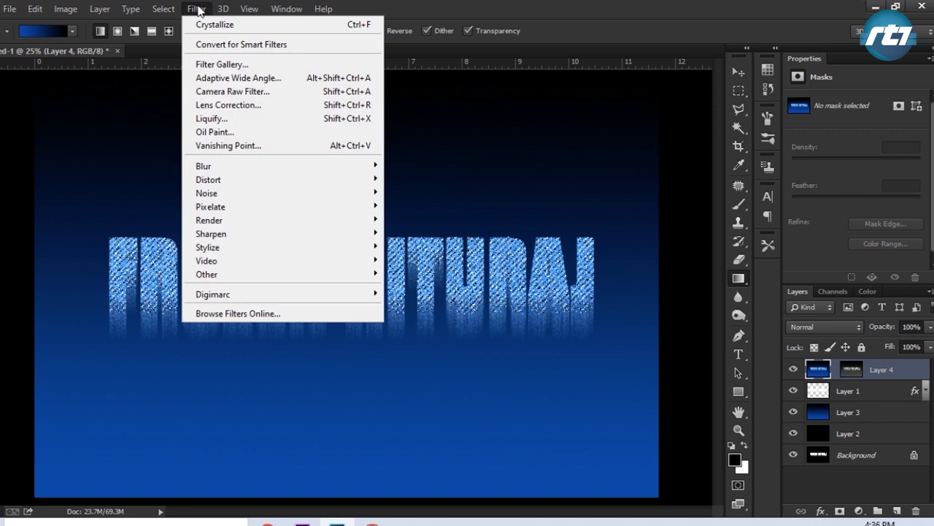
{"action": "left_click", "coordinate": [248, 66]}
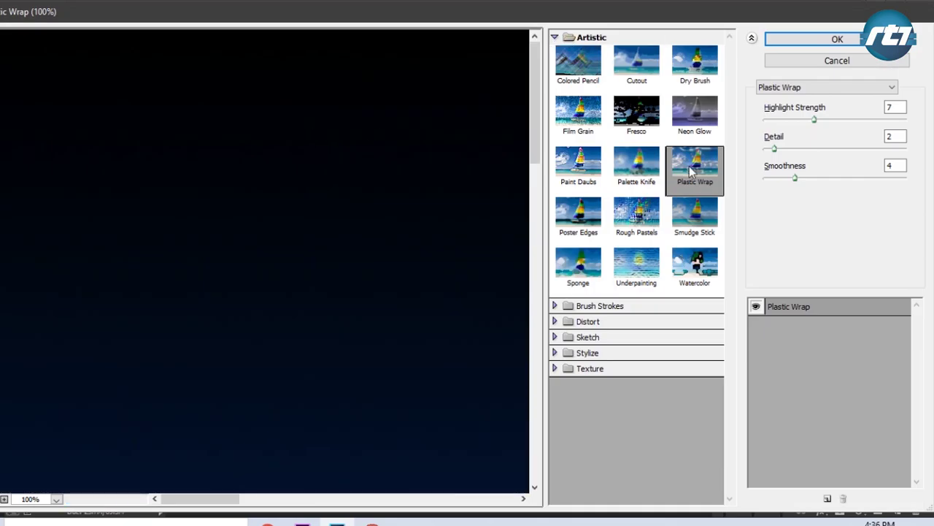
{"action": "left_click", "coordinate": [887, 106]}
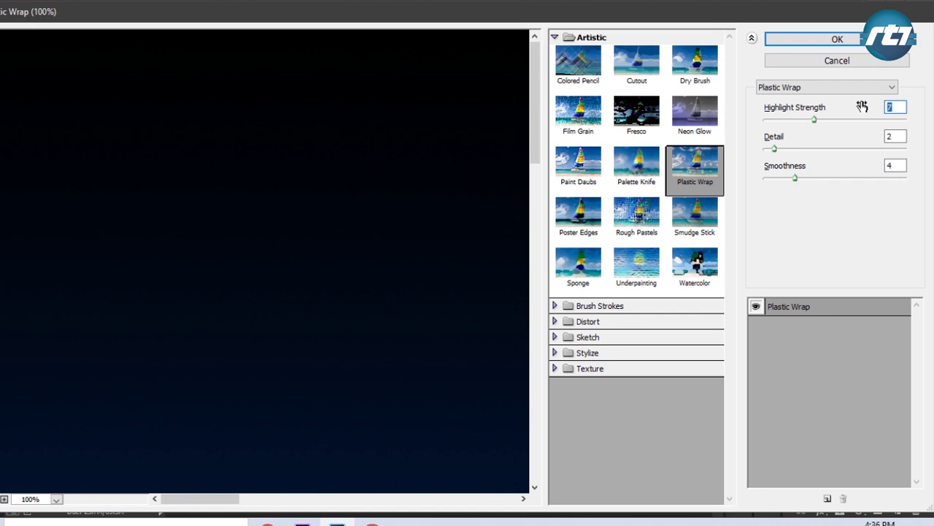
{"action": "type", "text": "6"}
{"action": "left_click", "coordinate": [893, 137]}
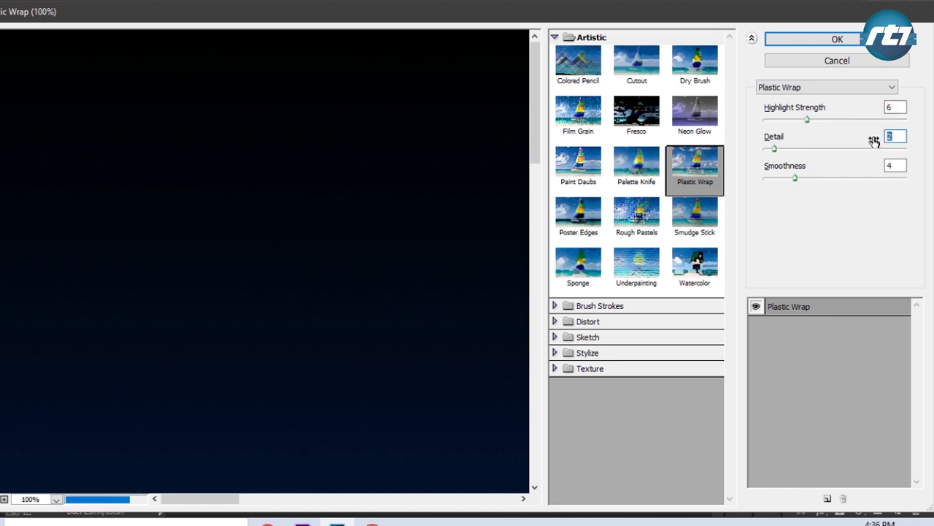
{"action": "type", "text": "1"}
{"action": "left_click", "coordinate": [858, 40]}
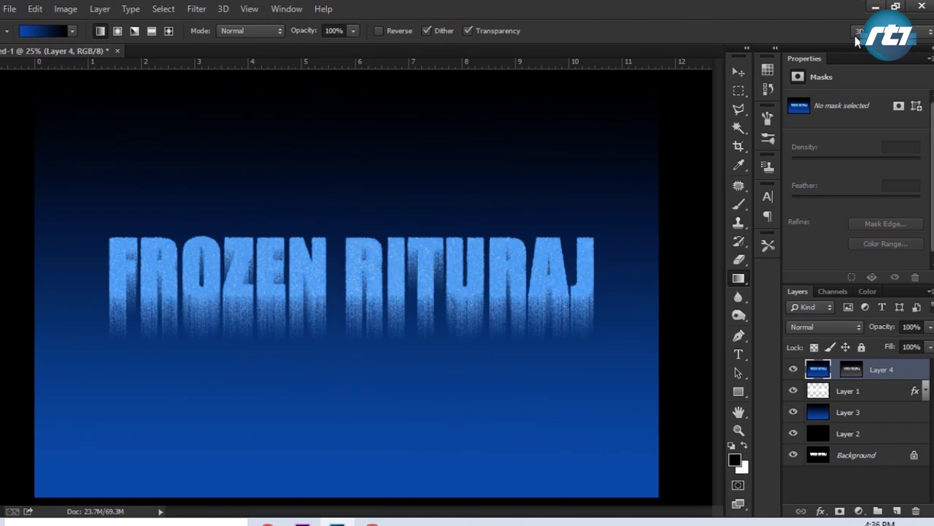
Add a colorized Hue/Saturation adjustment layer with Hue 218 and Saturation 73.
{"action": "left_click", "coordinate": [860, 511]}
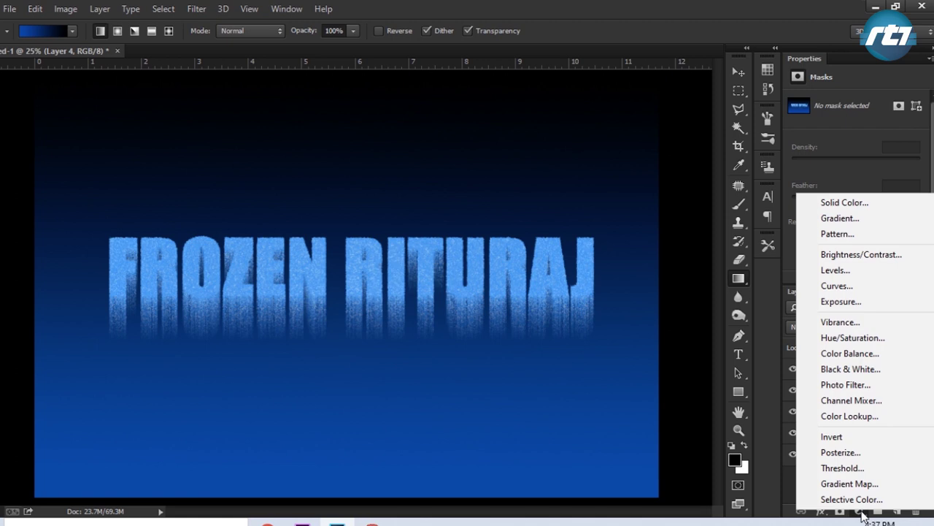
{"action": "left_click", "coordinate": [857, 343]}
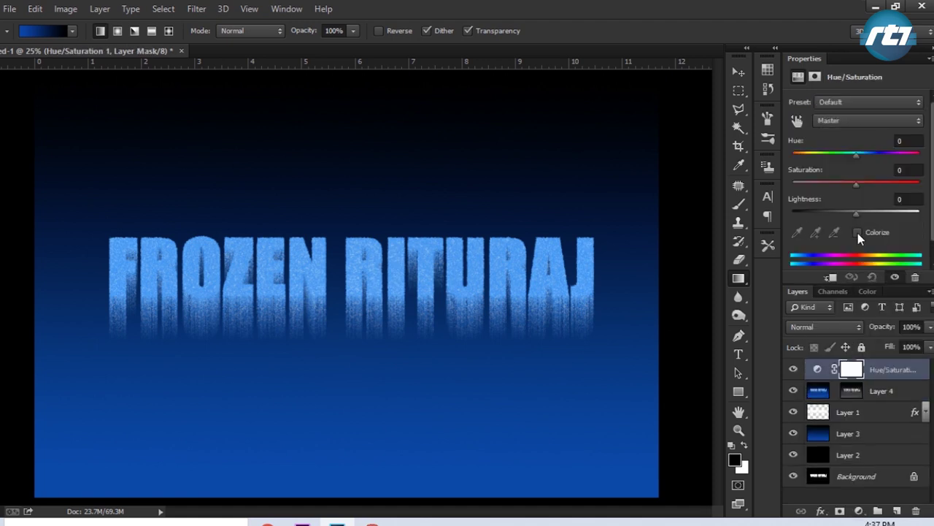
{"action": "left_click", "coordinate": [858, 232]}
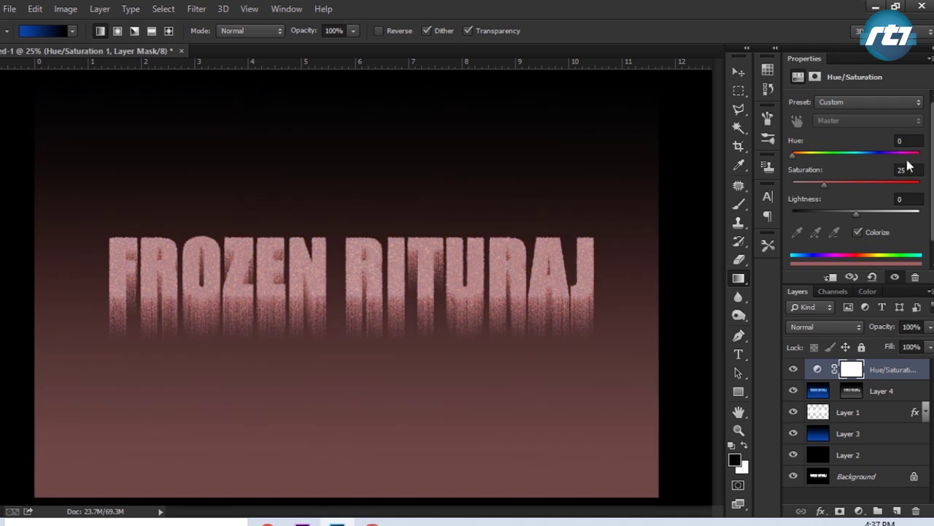
{"action": "left_click", "coordinate": [909, 140]}
{"action": "type", "text": "218"}
{"action": "left_click", "coordinate": [912, 170]}
{"action": "type", "text": "73"}
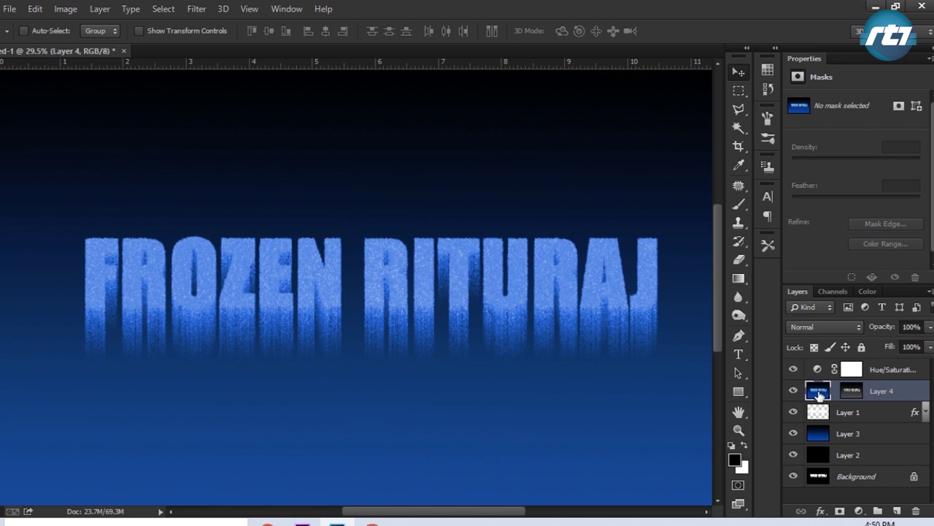
Brighten Layer 4 with Levels, raising the midtones to about 3.34.
{"action": "key", "text": "ctrl+l"}
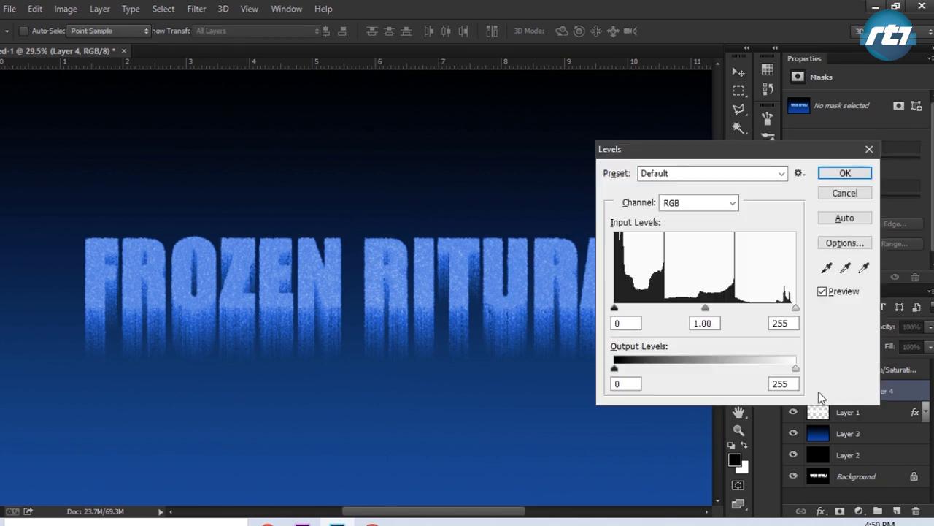
{"action": "left_click_drag", "start_coordinate": [790, 43], "coordinate": [791, 43]}
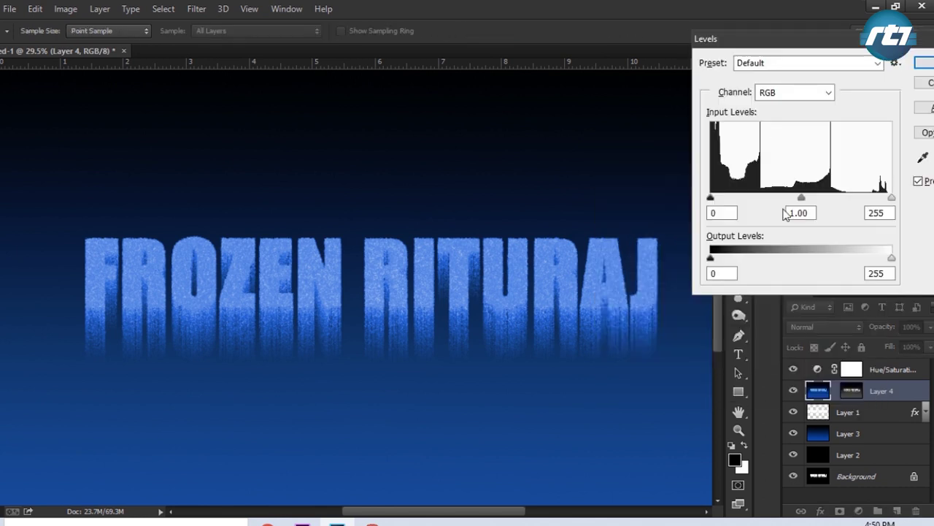
{"action": "left_click_drag", "start_coordinate": [800, 197], "coordinate": [730, 200]}
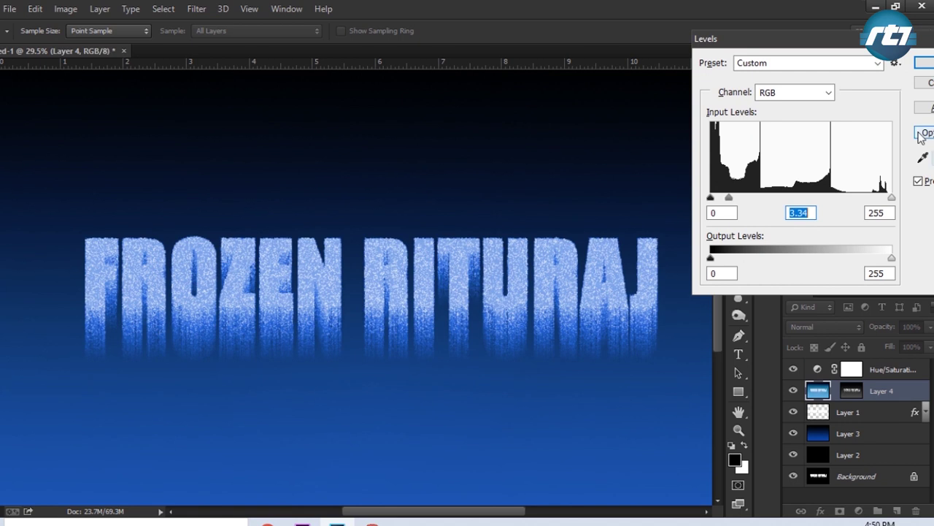
{"action": "left_click", "coordinate": [924, 64]}
{"action": "key", "text": "ctrl+plus"}
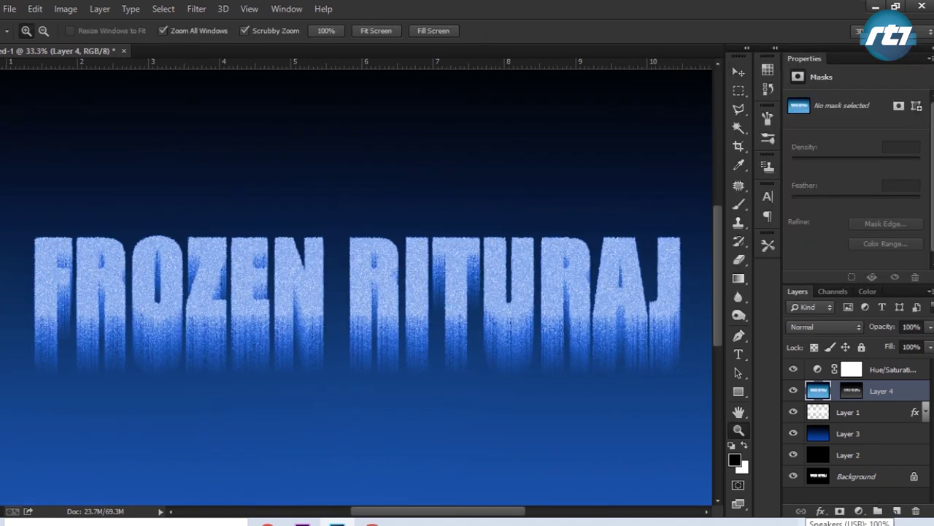